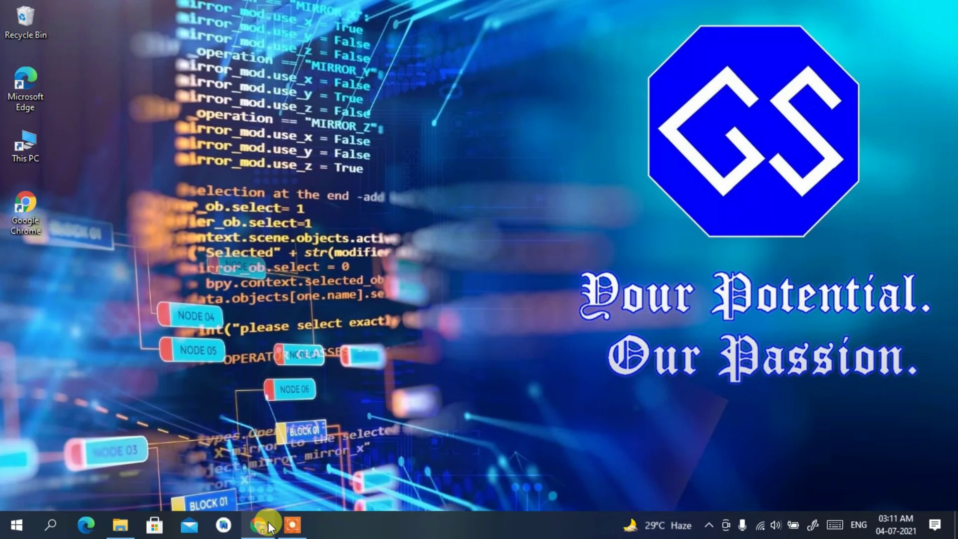
Search 'php download' in Chrome and open the official php.net Downloads page.
left_click(269, 527)
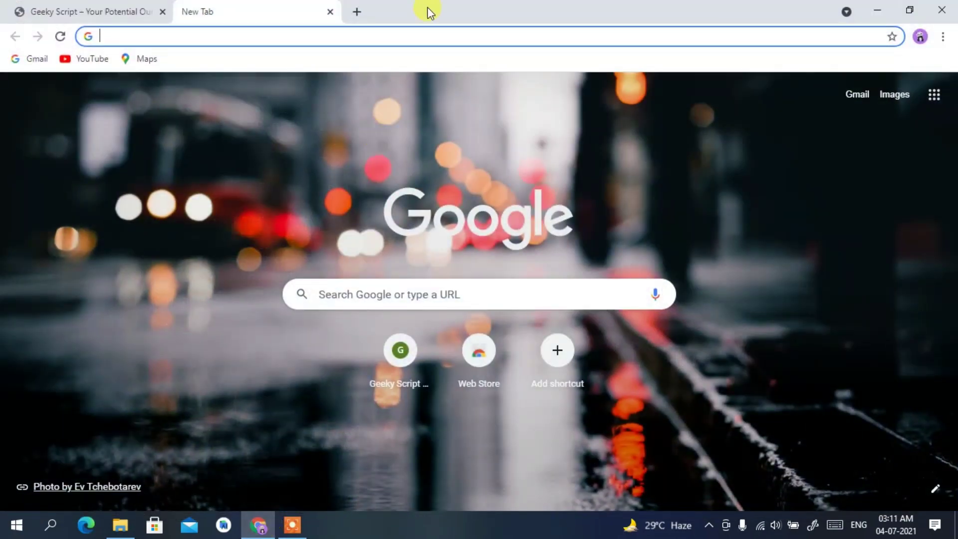
type("php do")
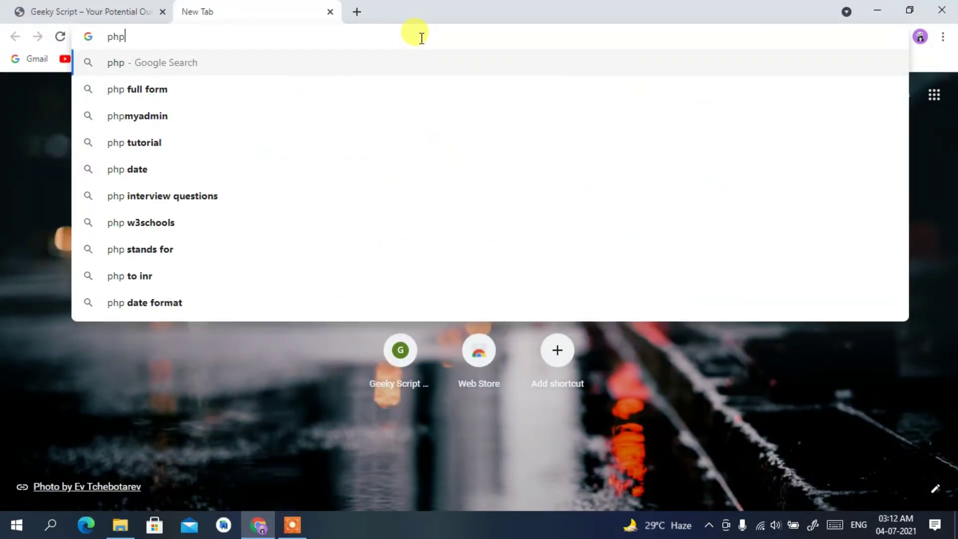
key("Down")
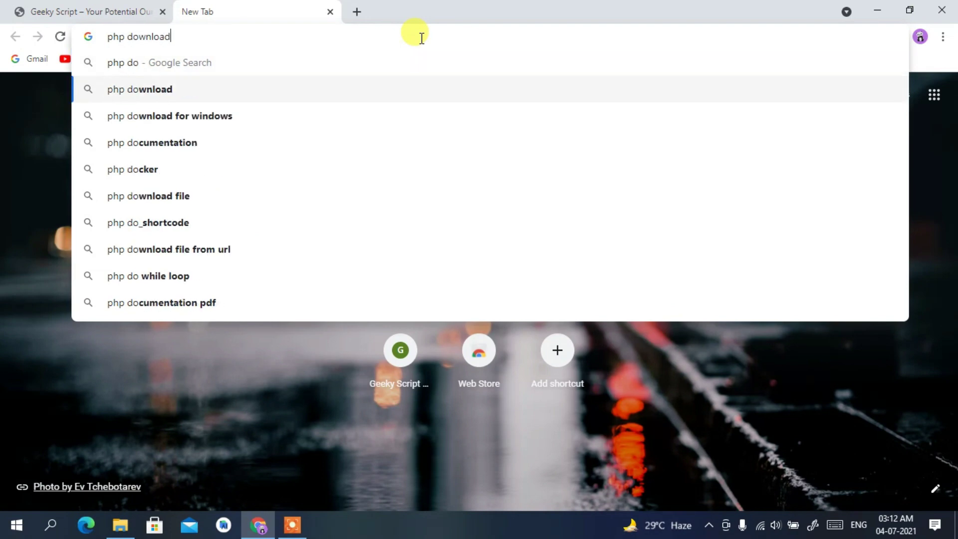
key("Return")
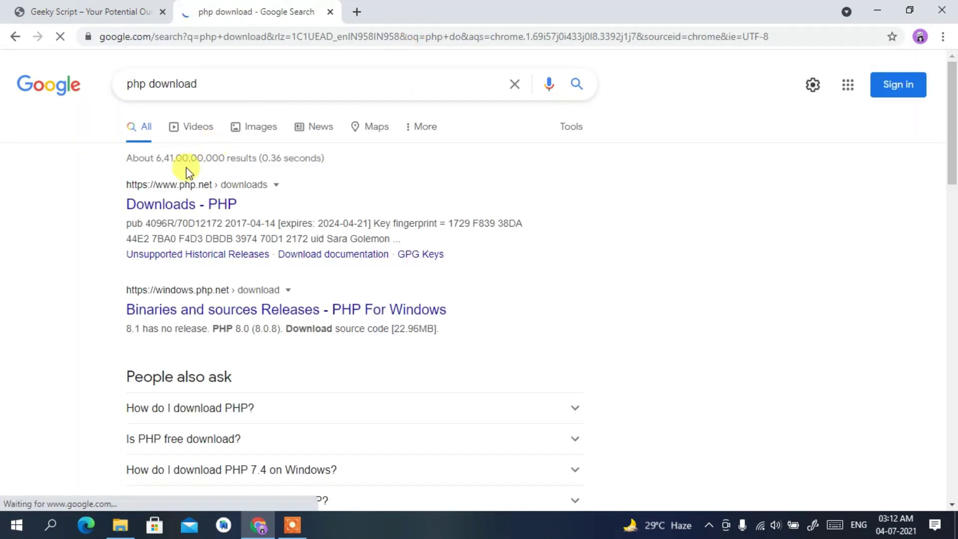
left_click(194, 207)
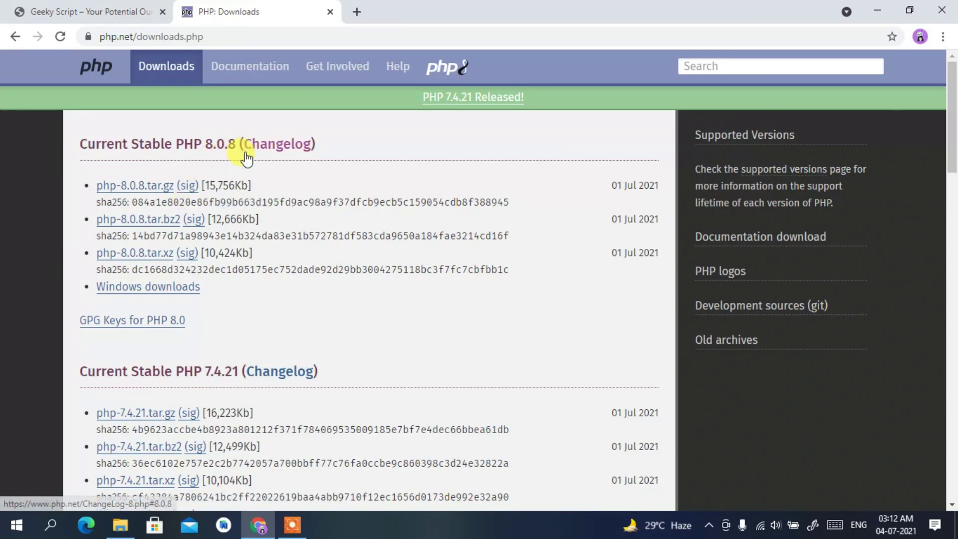
left_click_drag(237, 148, 184, 148)
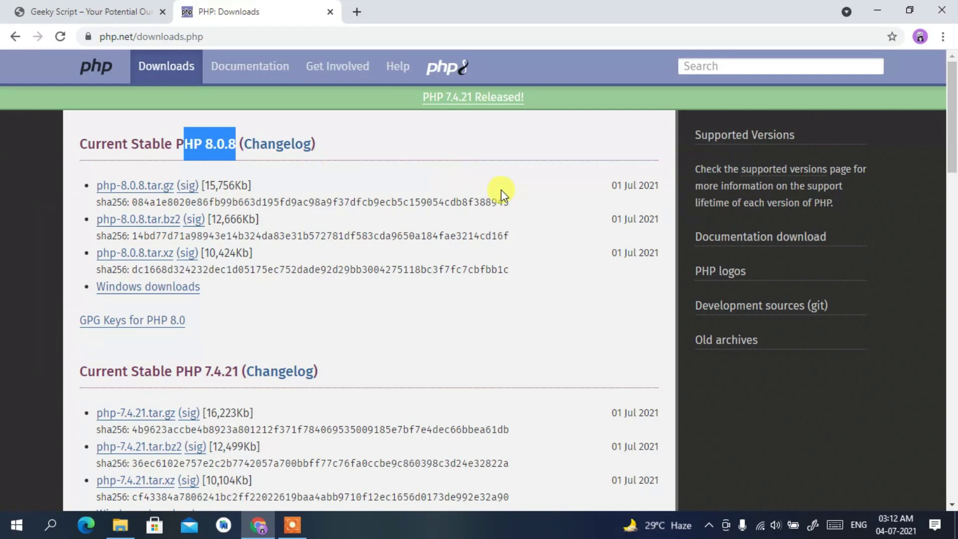
left_click_drag(614, 187, 657, 186)
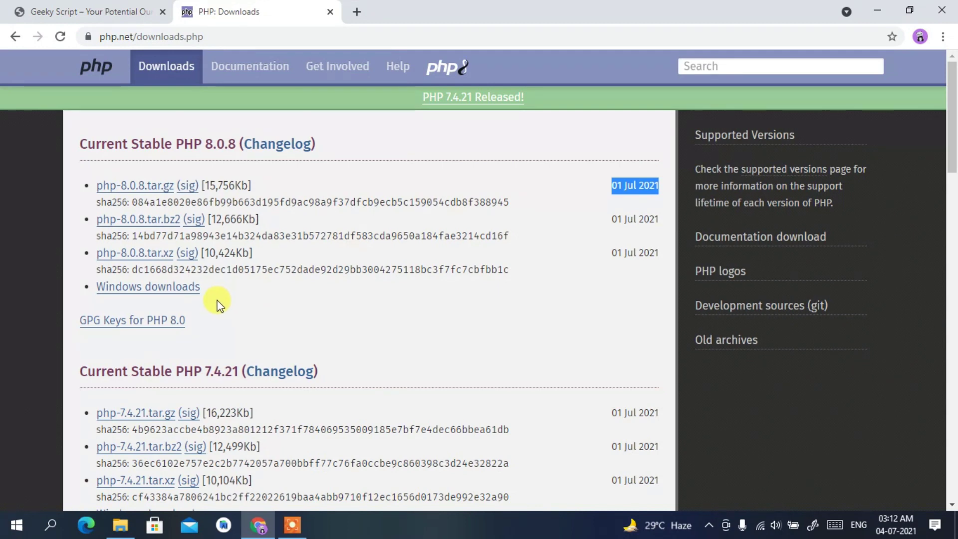
left_click(127, 299)
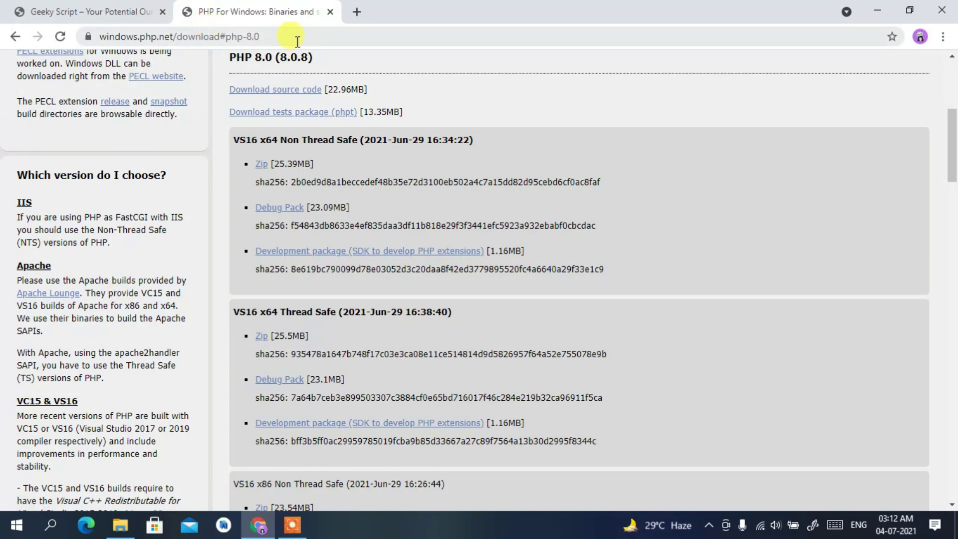
Start downloading the VS16 x64 Thread Safe PHP 8.0.8 zip from the Windows downloads page.
scroll(381, 65, "up", 1)
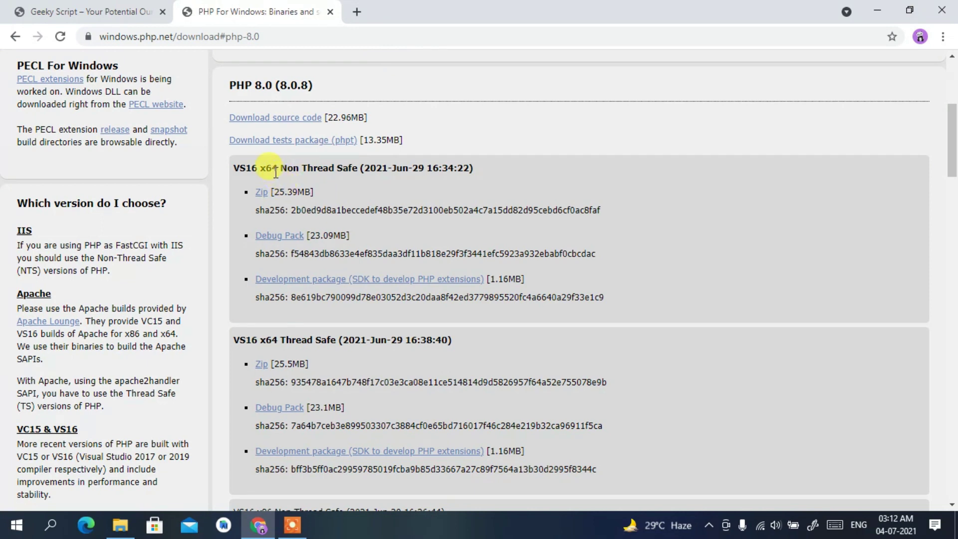
left_click_drag(273, 168, 373, 158)
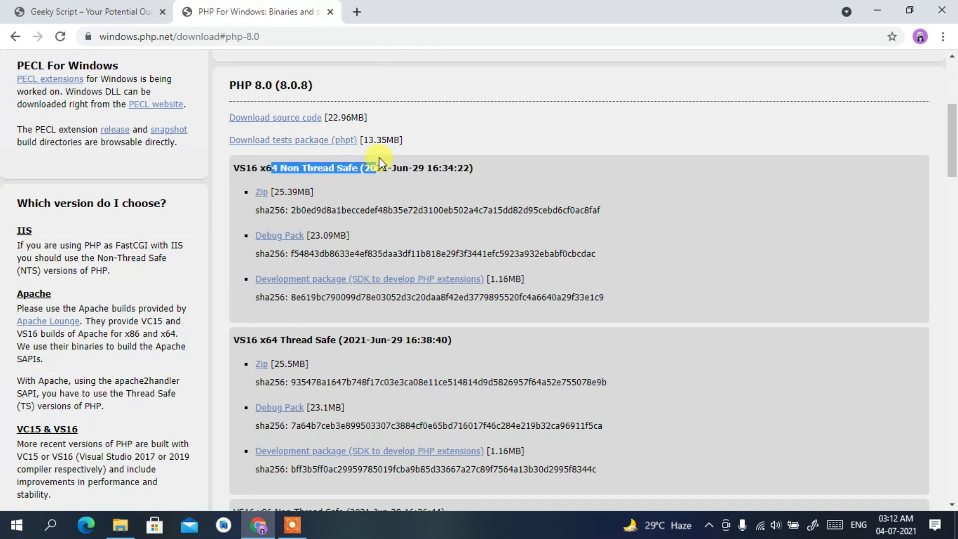
left_click_drag(266, 339, 344, 337)
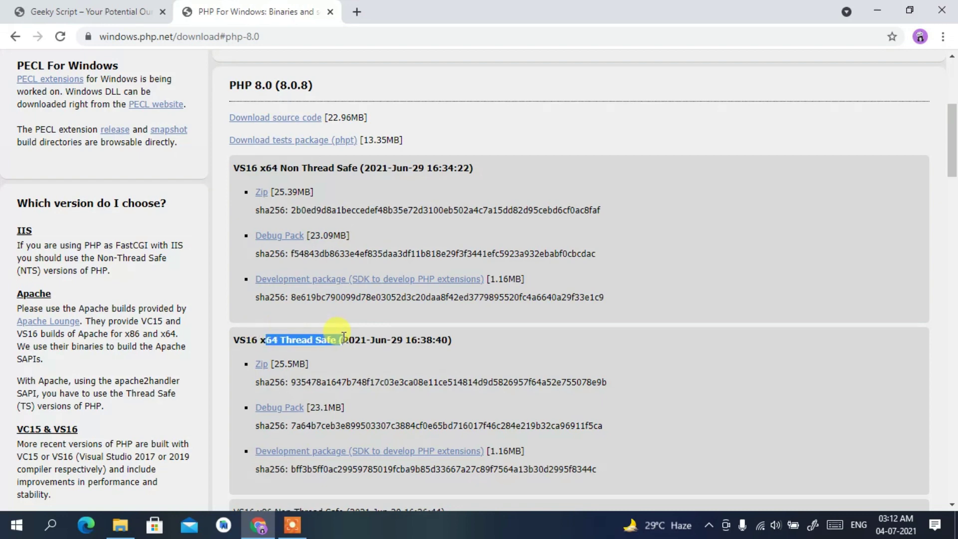
scroll(342, 337, "down", 1)
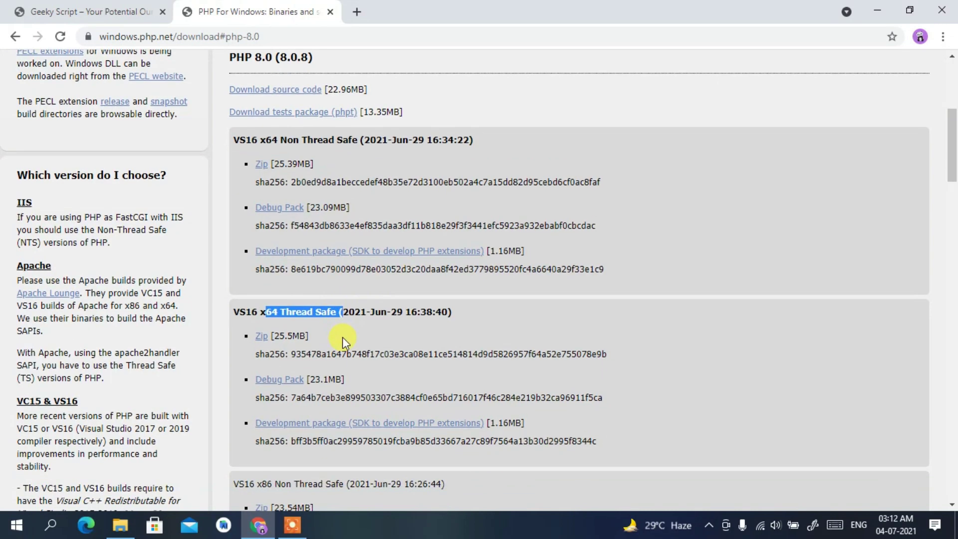
left_click(342, 337)
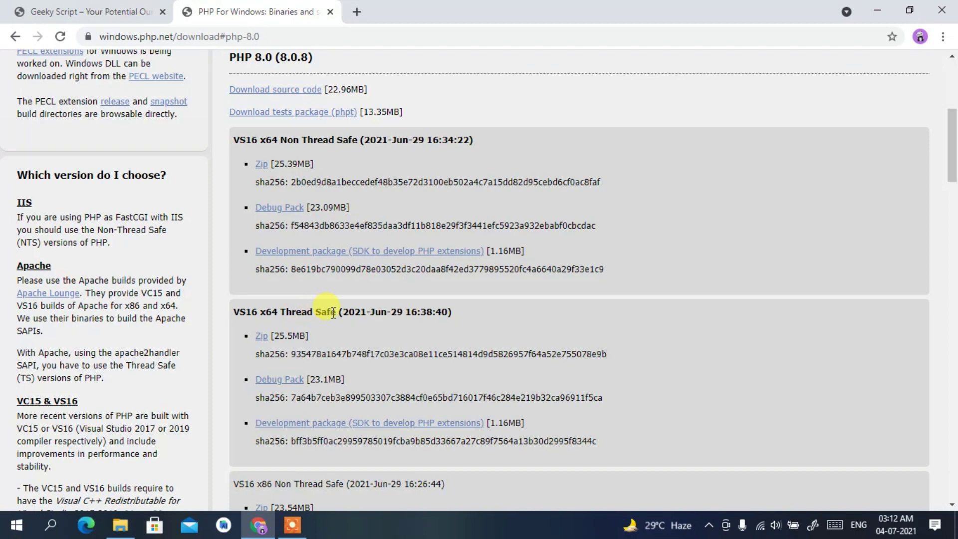
left_click(262, 343)
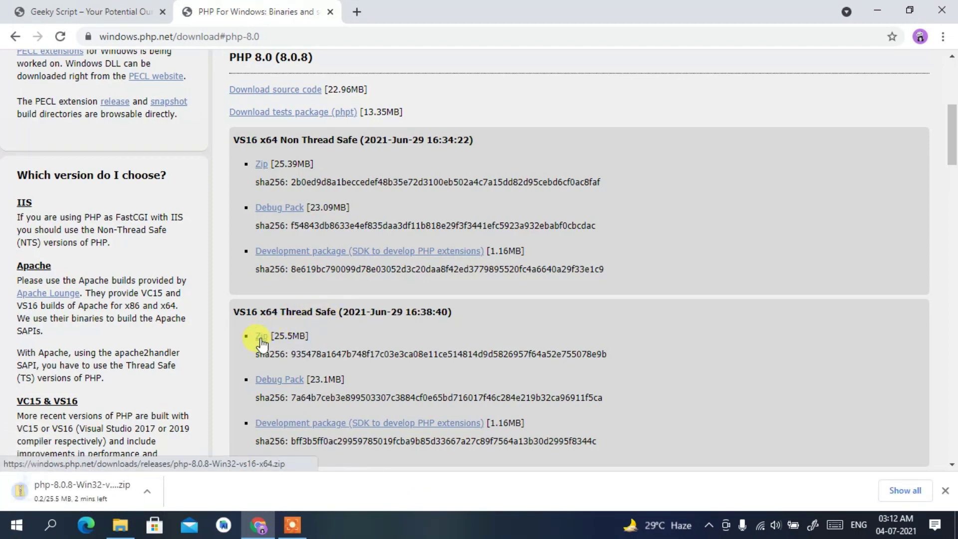
Cancel the zip download, remove it from Chrome's downloads list, and minimize Chrome.
left_click(905, 491)
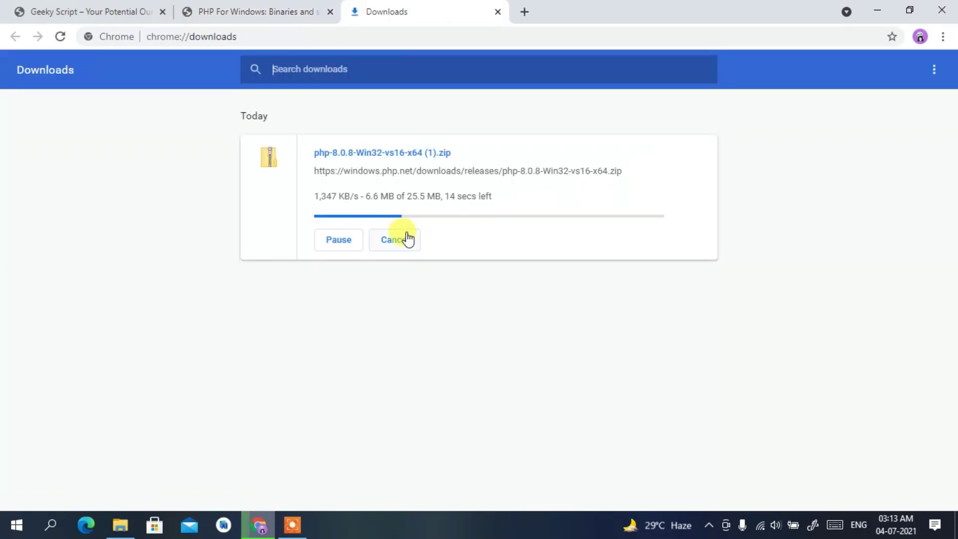
left_click(346, 253)
left_click(401, 241)
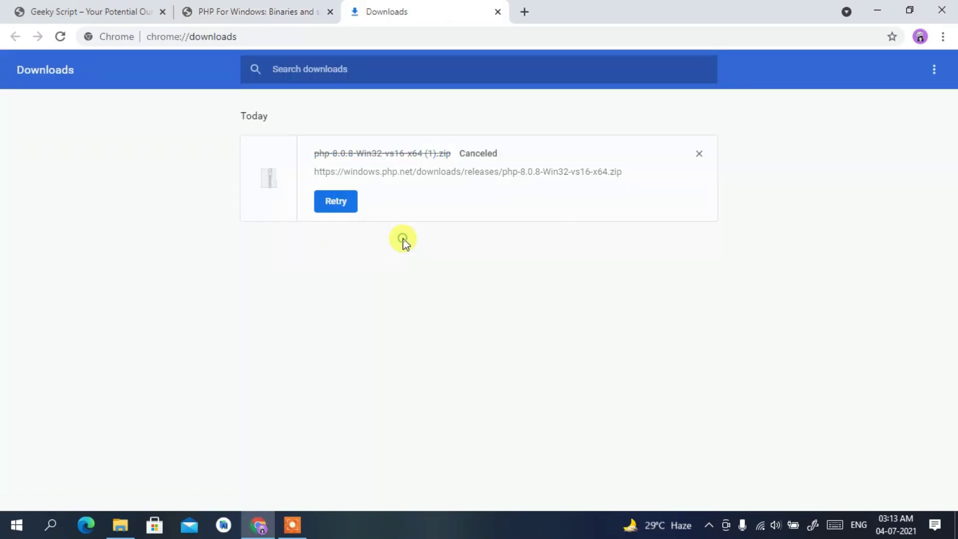
left_click(699, 154)
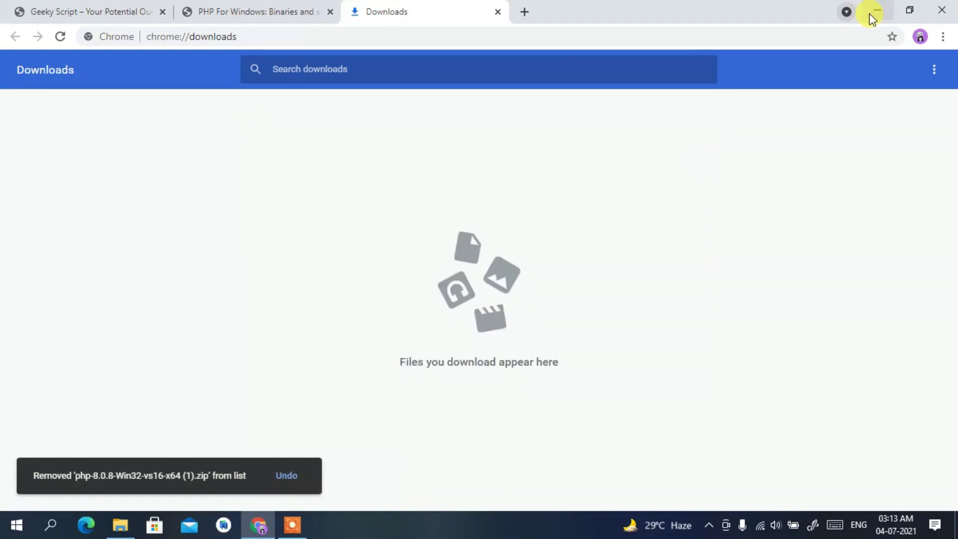
left_click(871, 15)
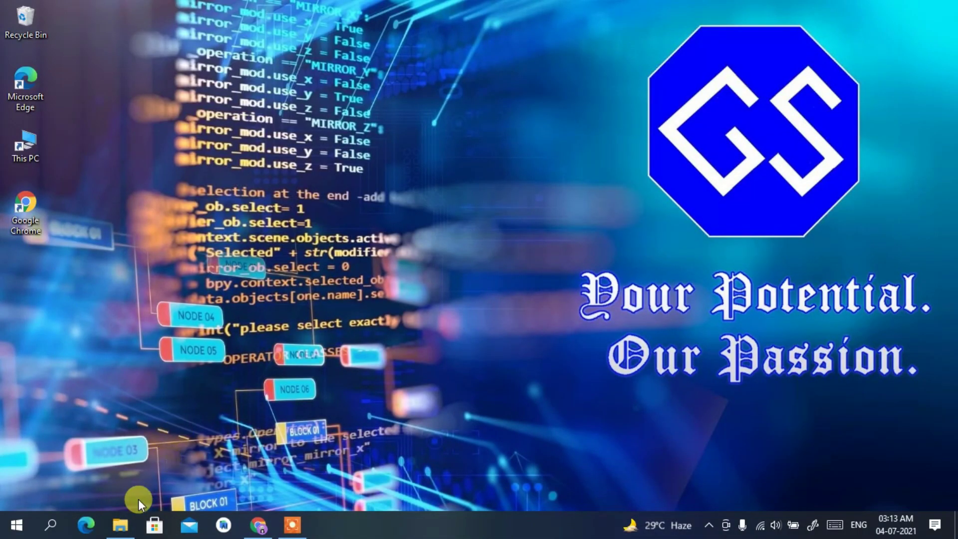
Extract php-8.0.8-Win32-vs16-x64.zip in Downloads\Software into its default same-named folder.
left_click(122, 528)
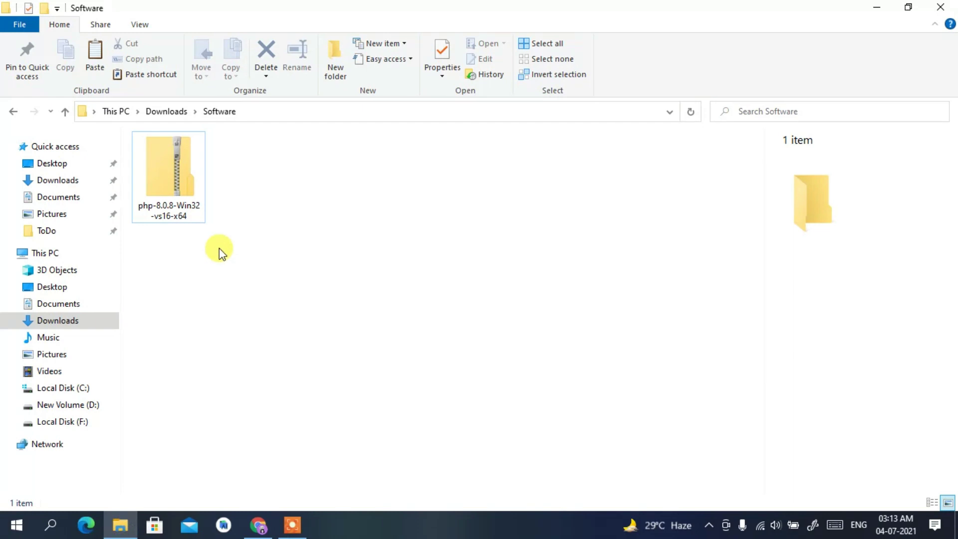
left_click(178, 168)
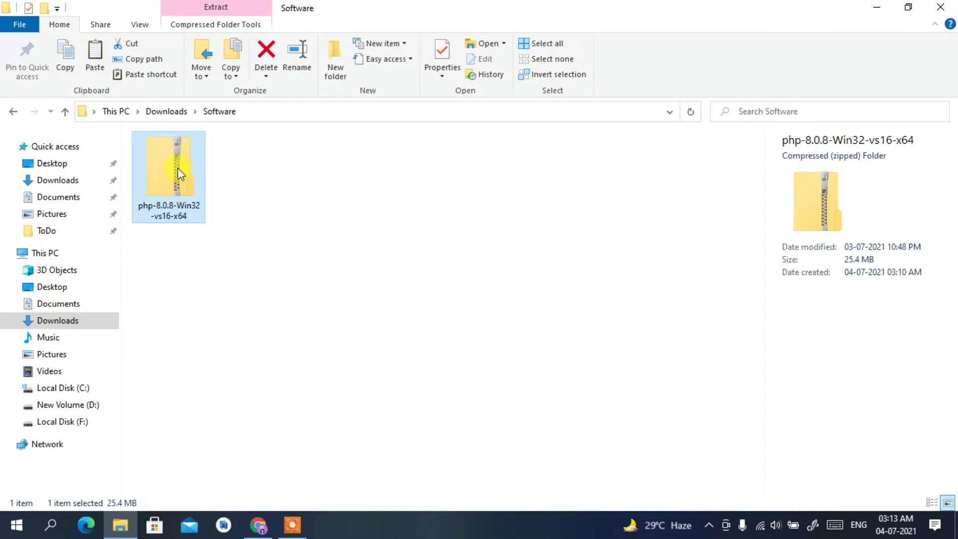
right_click(177, 173)
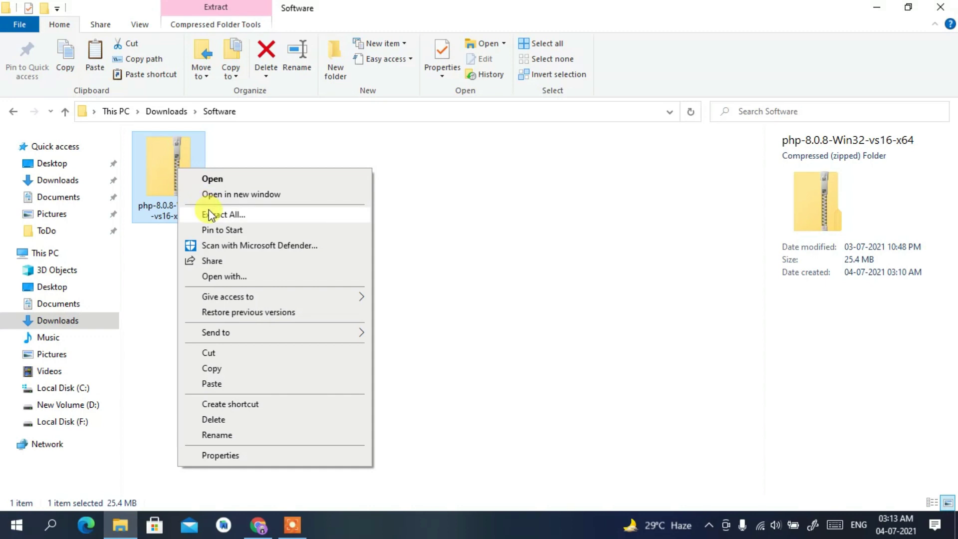
left_click(221, 216)
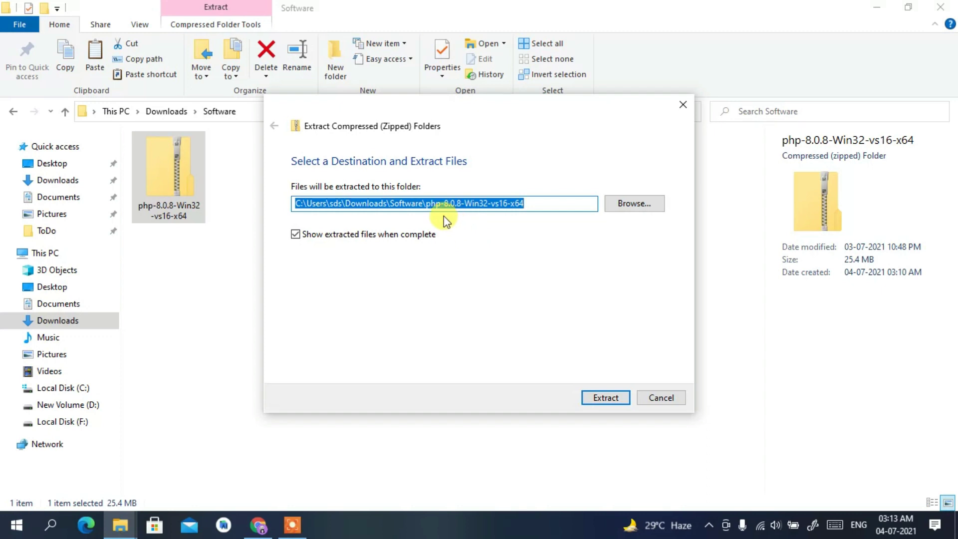
left_click_drag(422, 205, 573, 192)
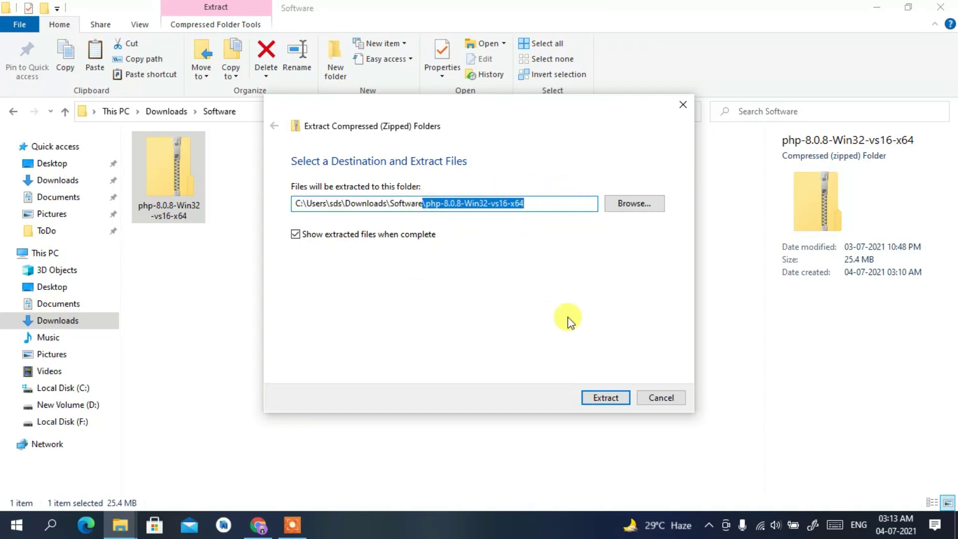
left_click(606, 398)
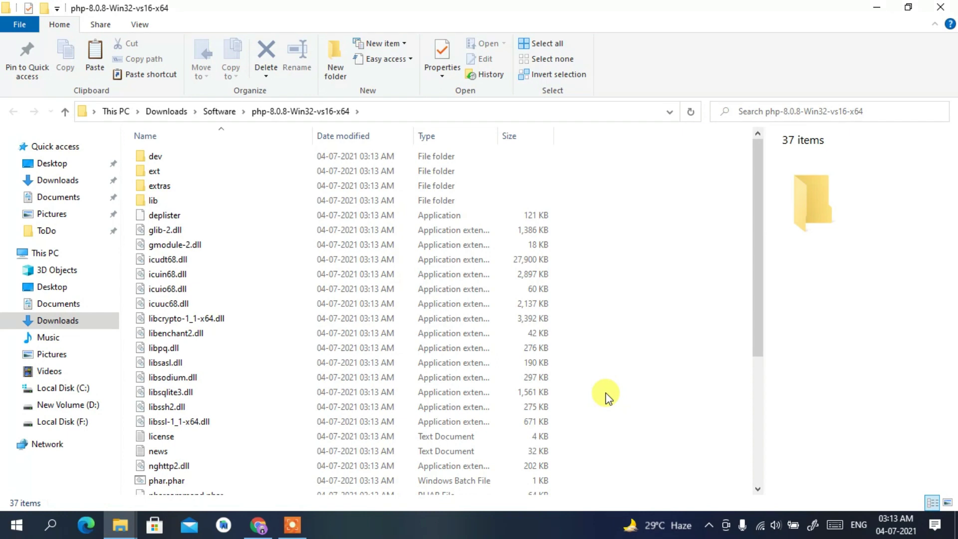
left_click(941, 7)
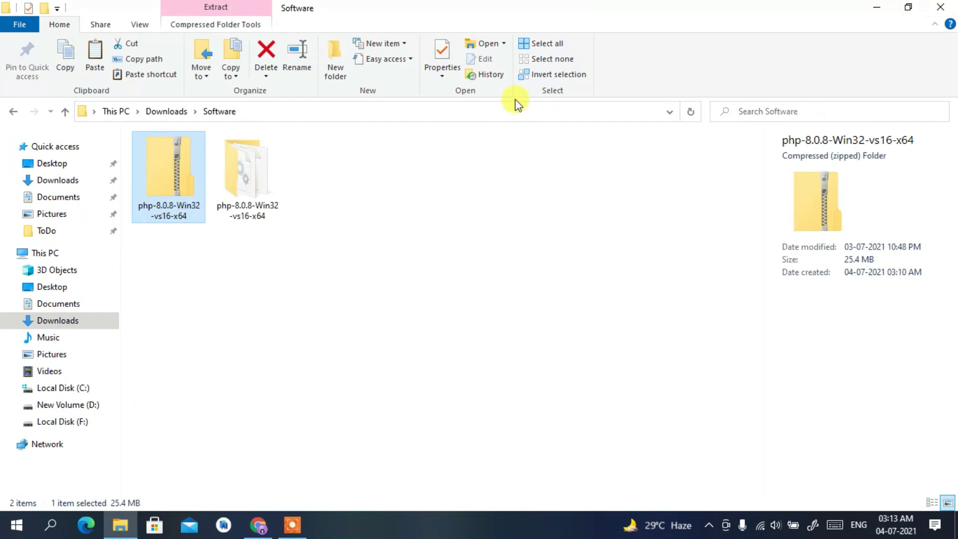
Rename the extracted folder to php-8.0.8 by dropping '-Win32-vs16-x64', then cut it.
left_click(257, 178)
left_click_drag(257, 178, 250, 194)
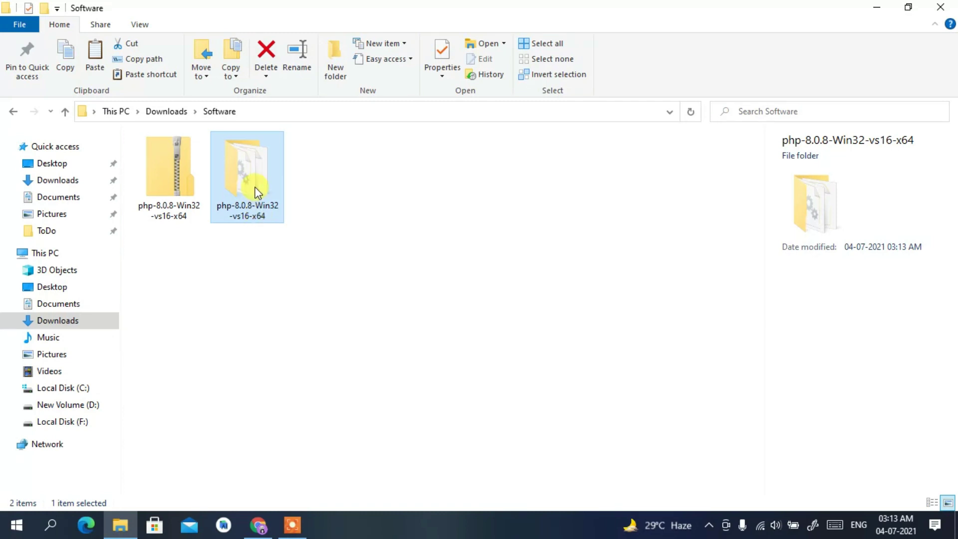
right_click(254, 182)
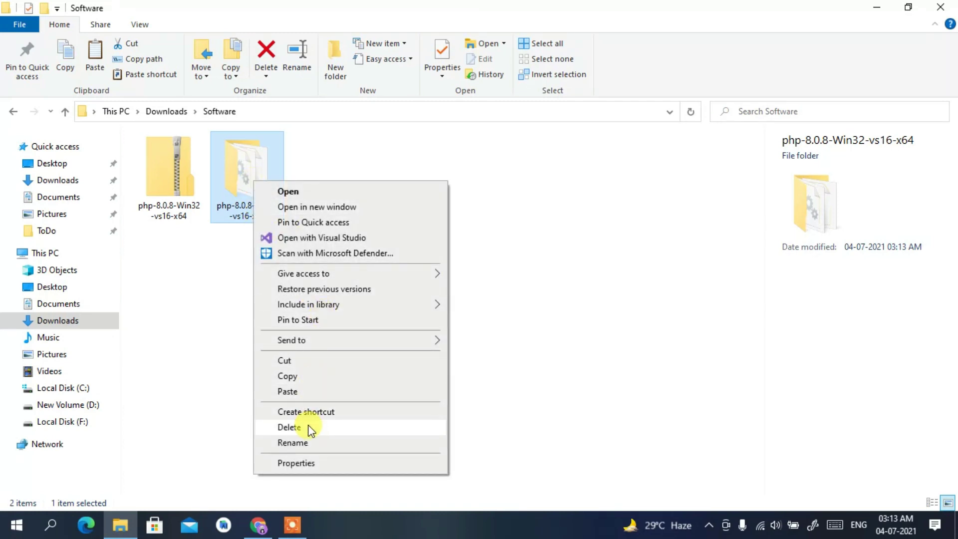
left_click(292, 443)
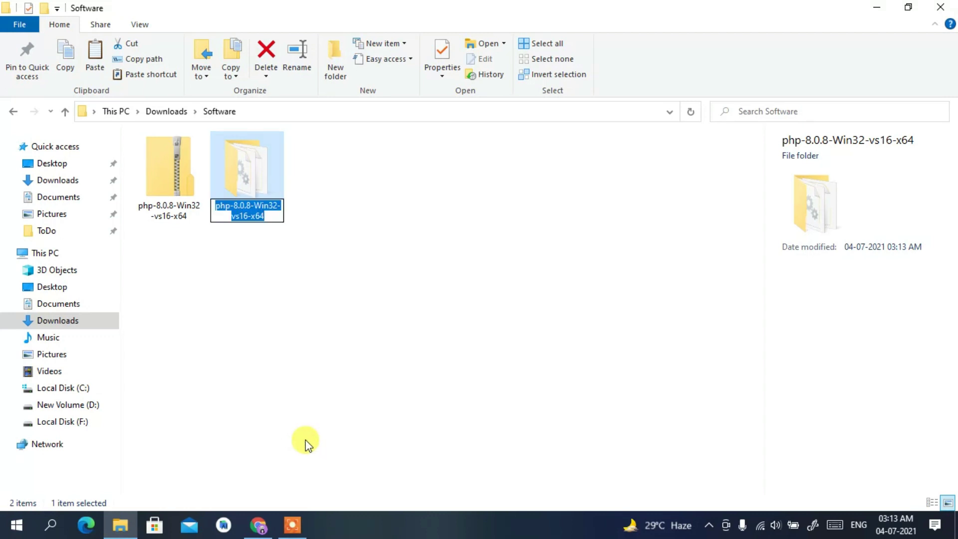
key("End")
key("shift+Left")
key("shift+Left")
key("shift+Left")
key("shift+Left")
key("shift+Left")
key("shift+Left")
key("shift+Left")
key("shift+Left")
key("shift+Left")
key("shift+Left")
key("shift+Left")
key("shift+Left")
key("shift+Left")
key("shift+Left")
key("shift+Left")
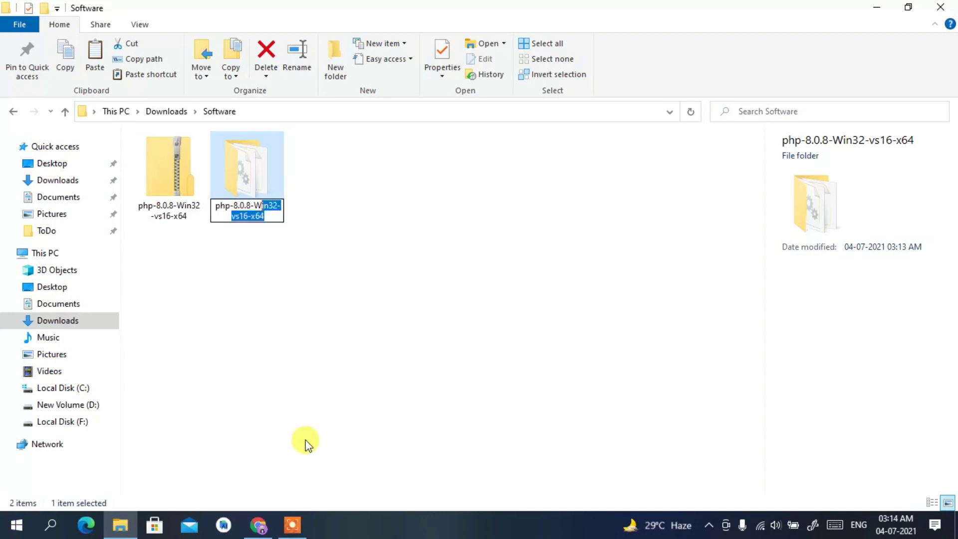
key("Delete")
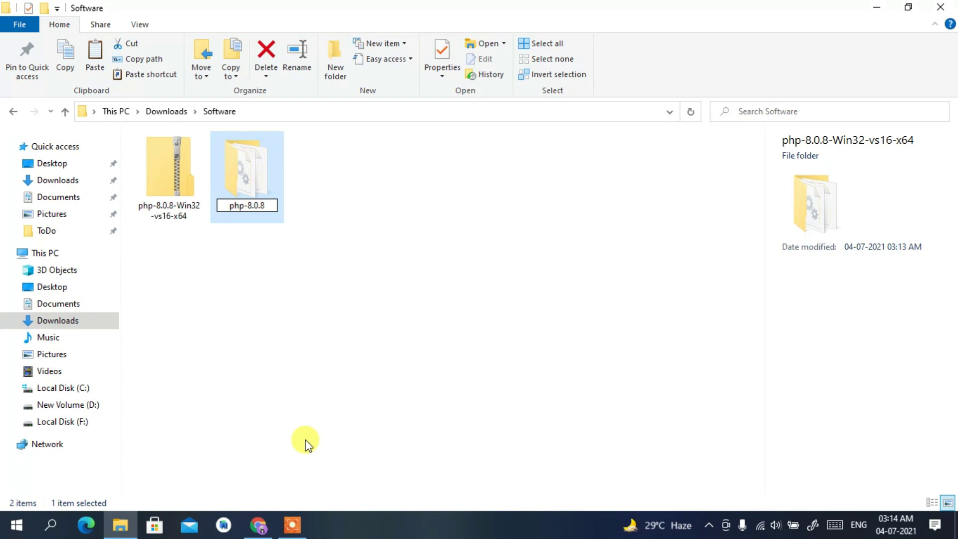
key("Return")
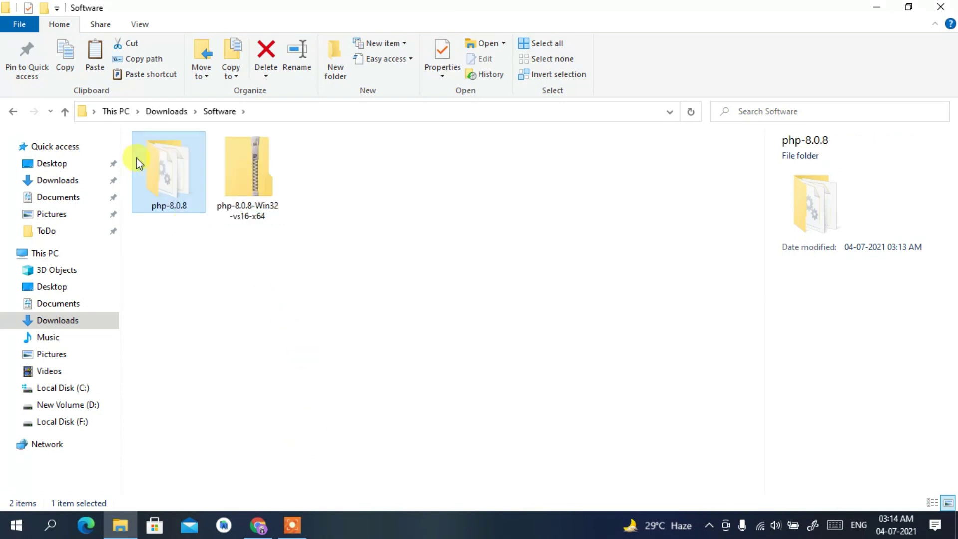
right_click(167, 171)
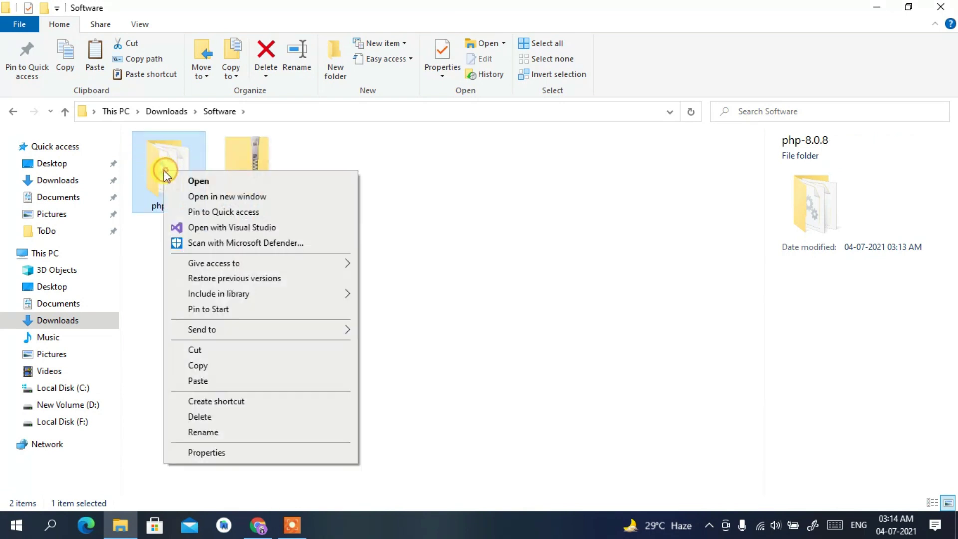
left_click(237, 355)
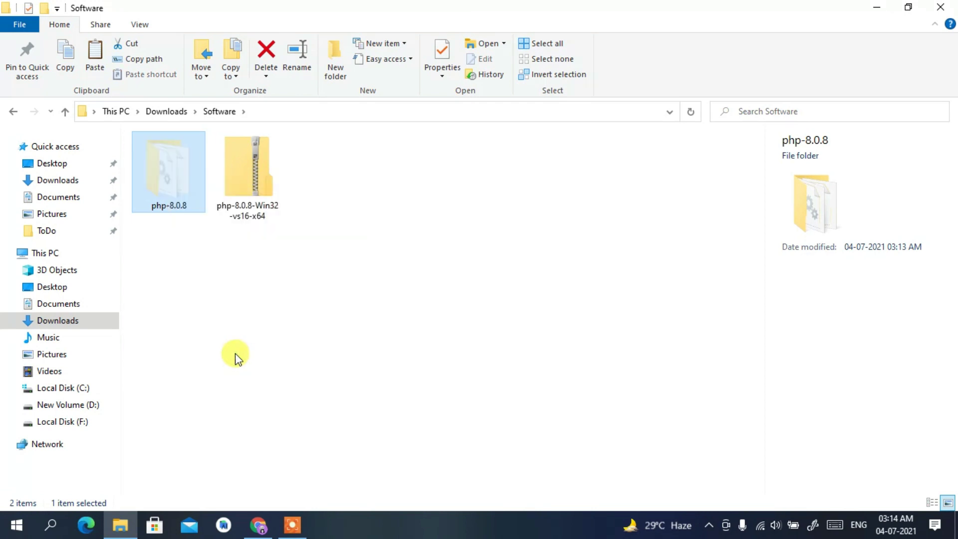
Paste php-8.0.8 into Local Disk (C:), open it, and copy the path C:\php-8.0.8.
left_click(85, 389)
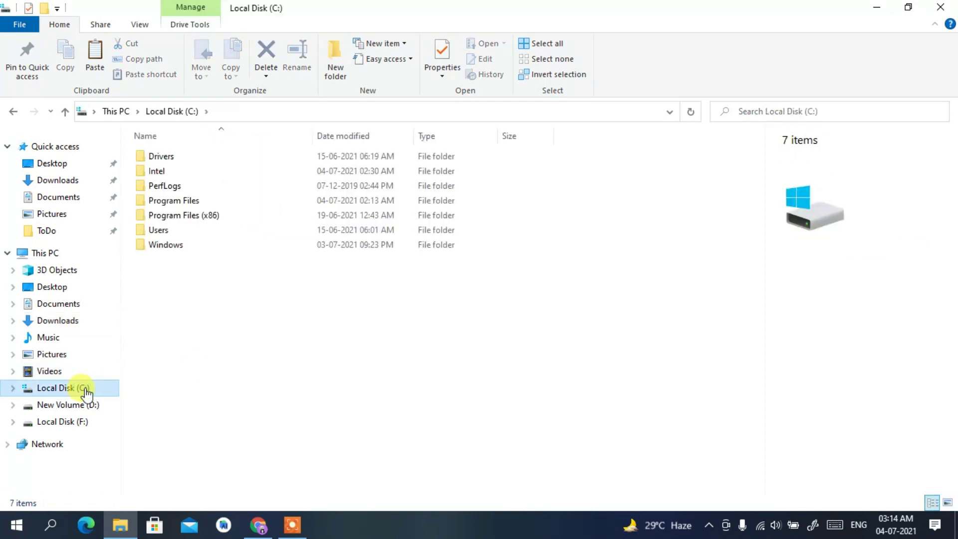
right_click(274, 325)
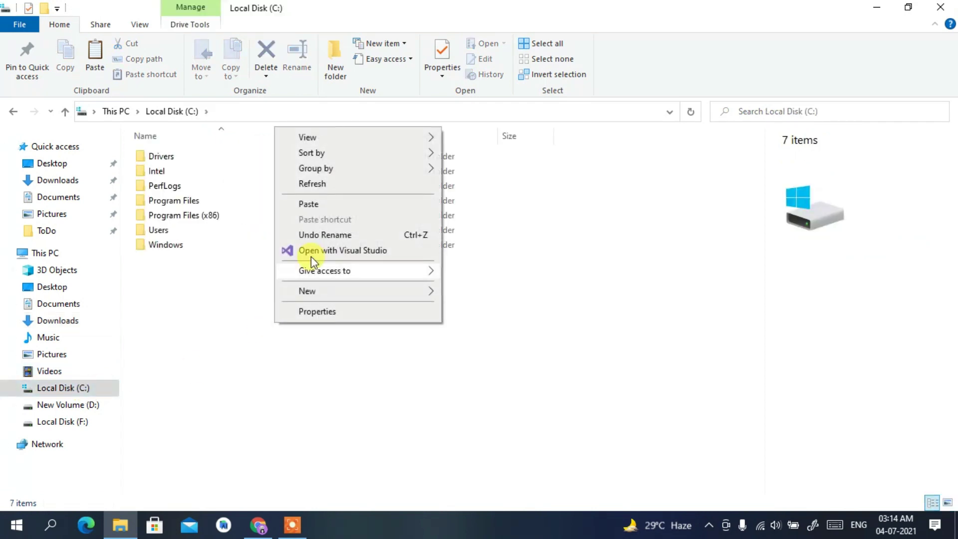
left_click(342, 202)
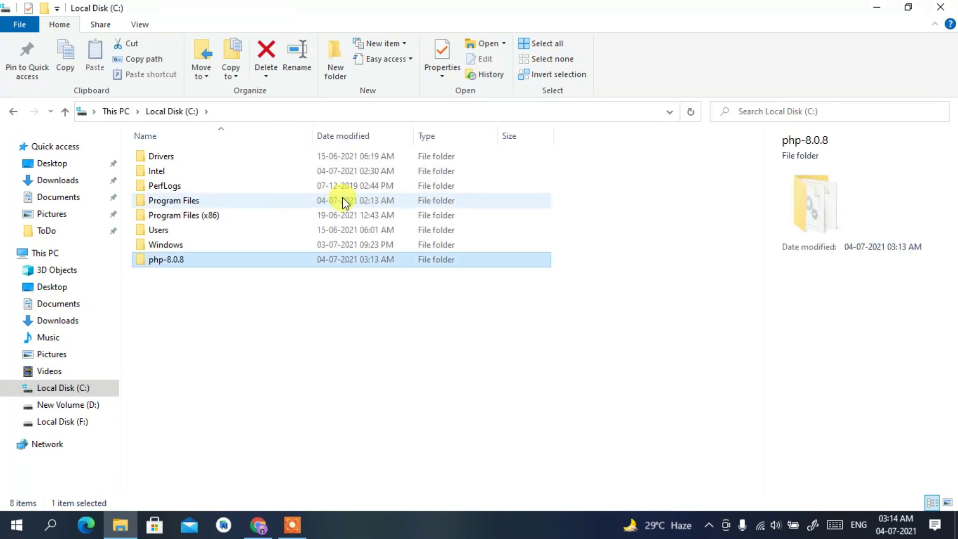
double_click(185, 262)
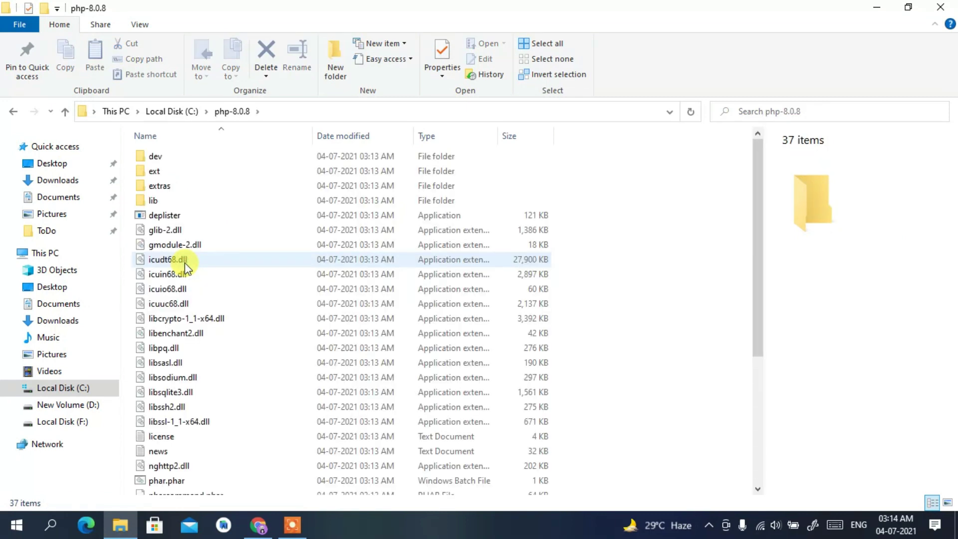
left_click(496, 107)
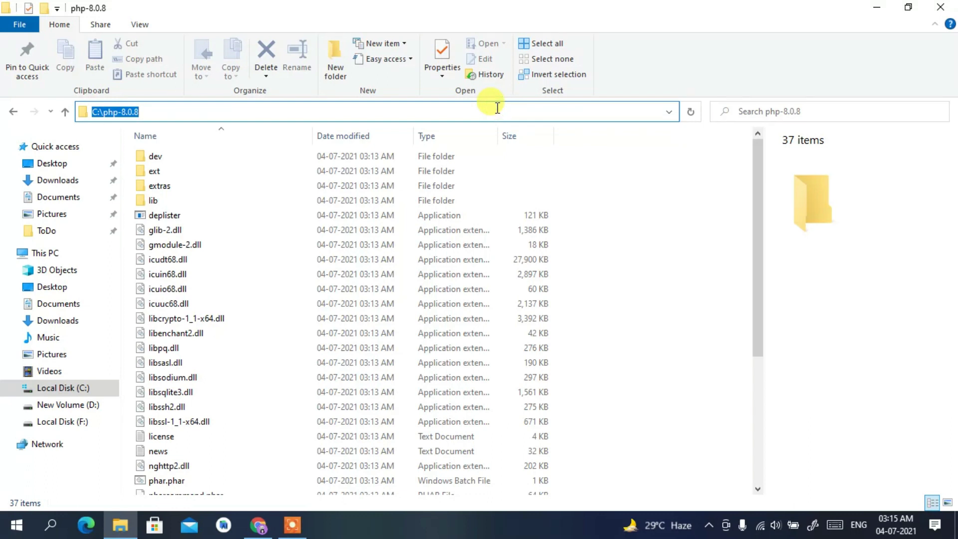
right_click(498, 107)
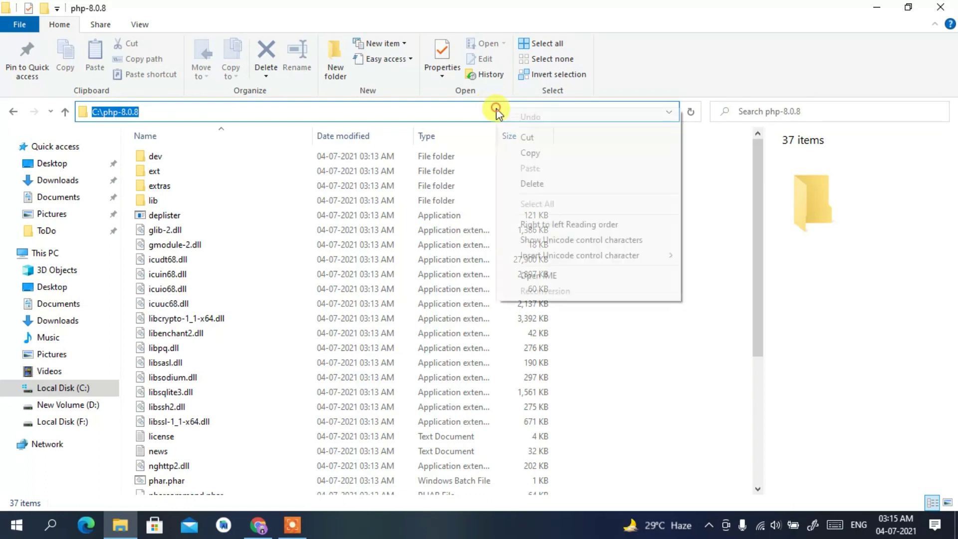
left_click(532, 155)
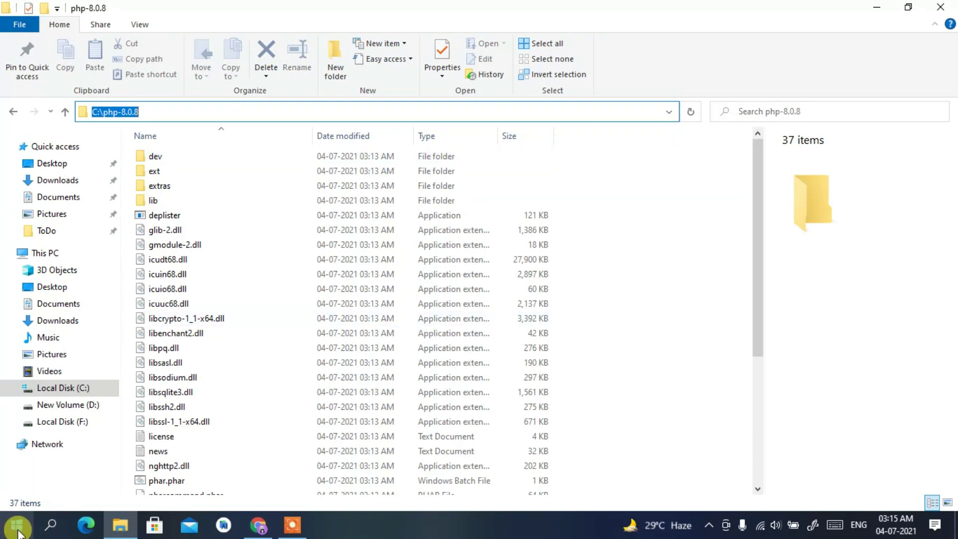
left_click(57, 525)
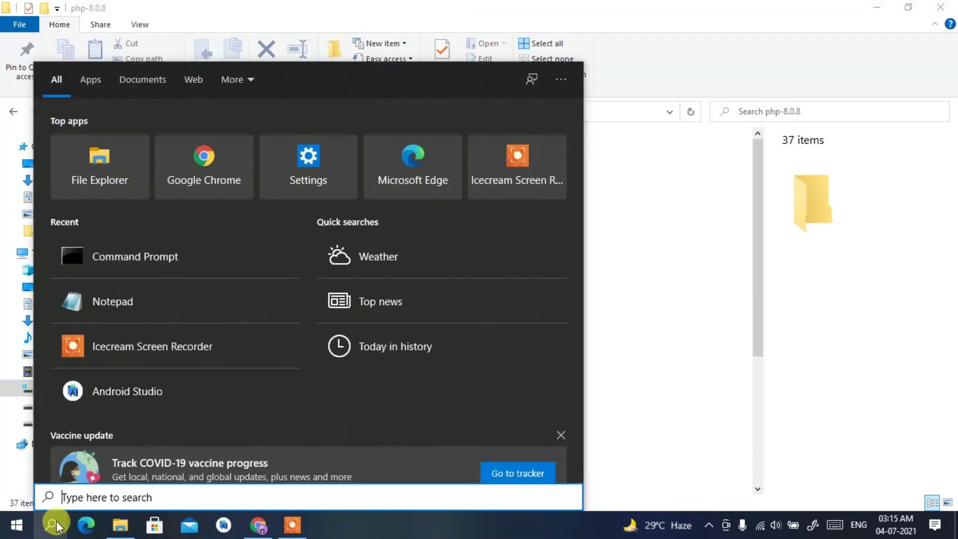
Search 'environ' to reach System Properties, open Environment Variables, and select the system Path.
type("environ")
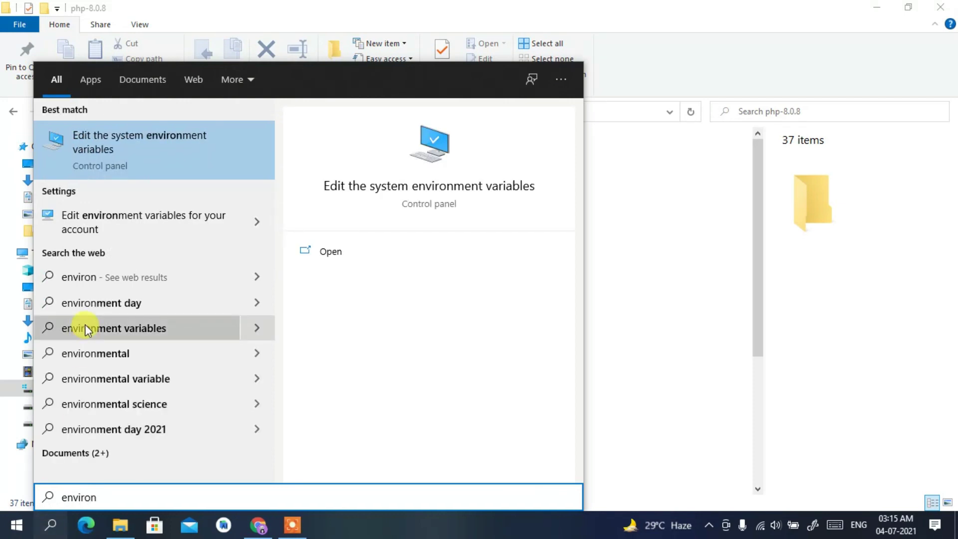
left_click(164, 141)
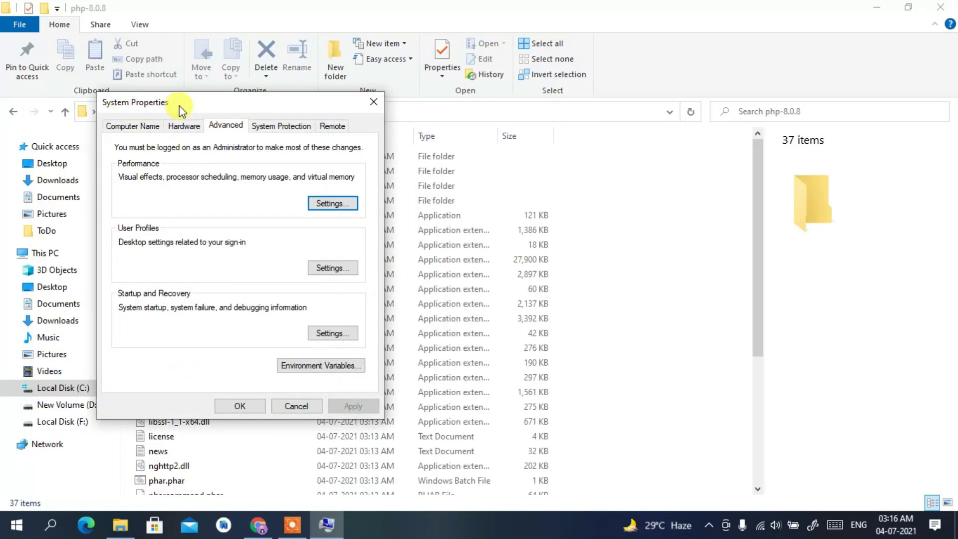
left_click(313, 368)
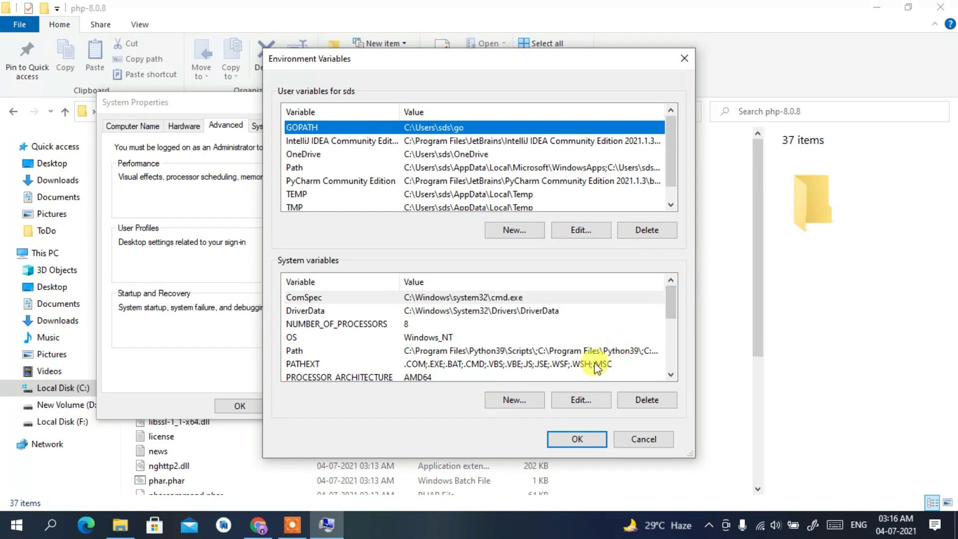
left_click(398, 351)
Add C:\php-8.0.8 as a new system Path entry and confirm all dialogs with OK.
left_click(400, 351)
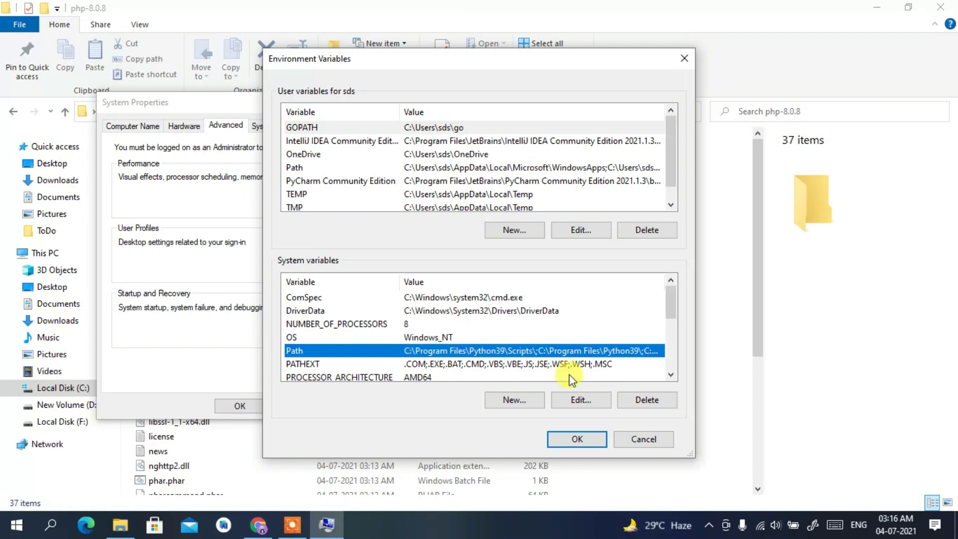
left_click(582, 400)
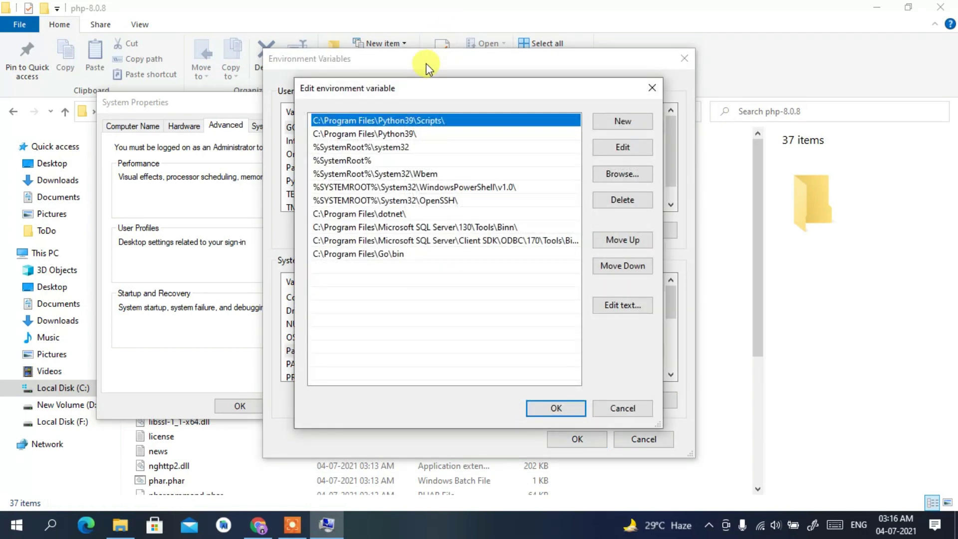
mouse_move(421, 90)
left_mouse_down()
mouse_move(412, 106)
mouse_move(422, 82)
left_mouse_up()
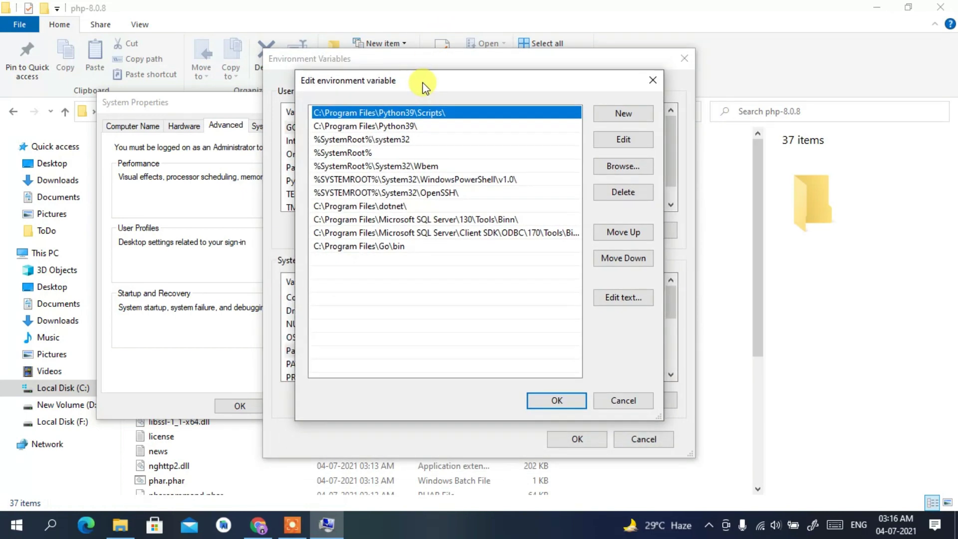
left_click(624, 114)
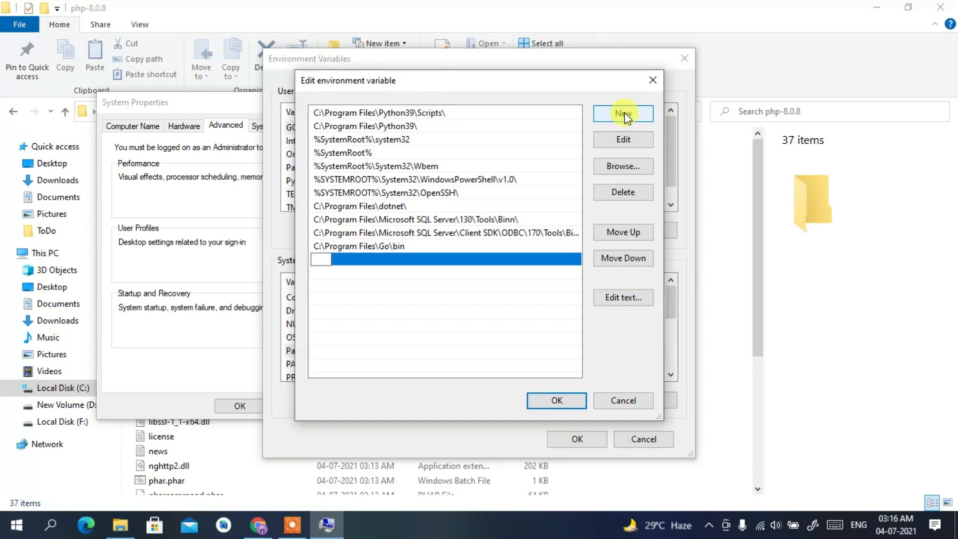
right_click(325, 262)
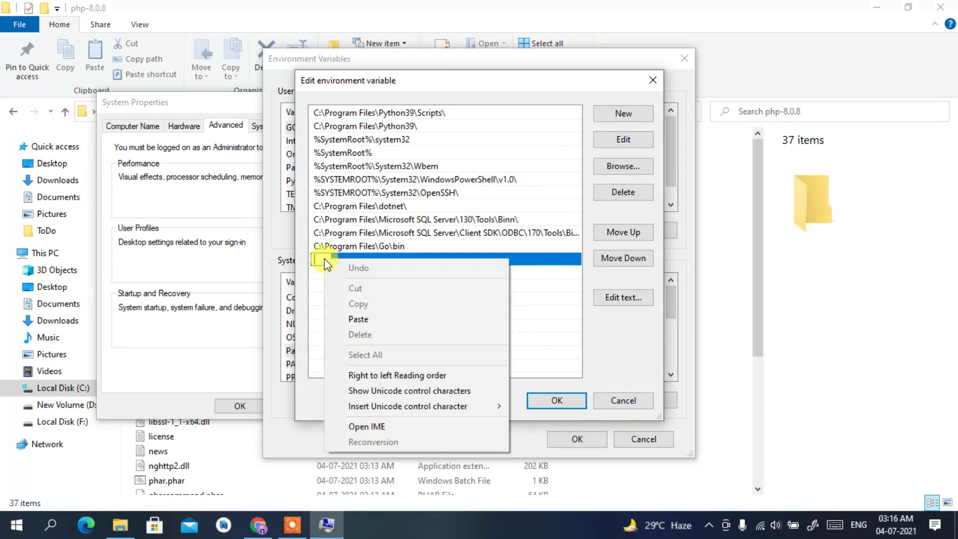
left_click(366, 321)
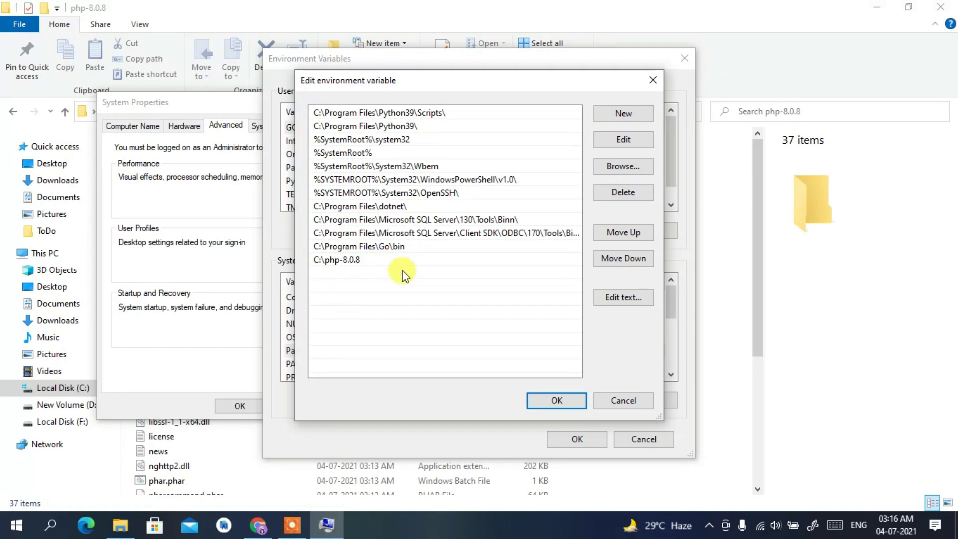
left_click(556, 401)
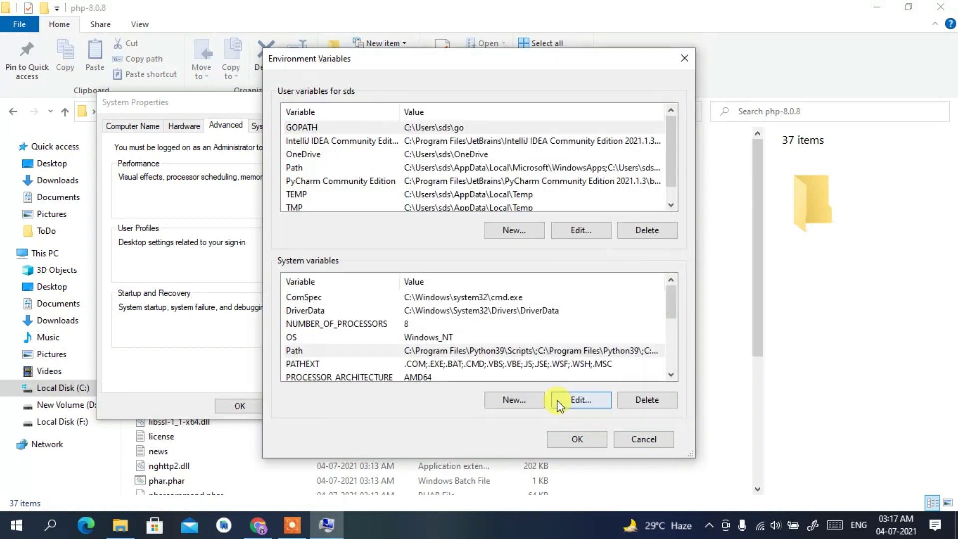
left_click(577, 440)
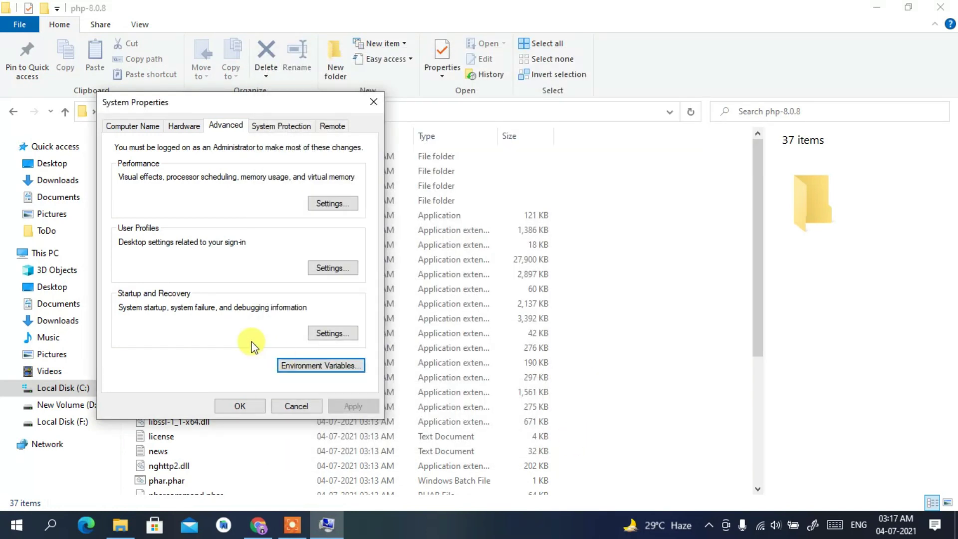
left_click(244, 405)
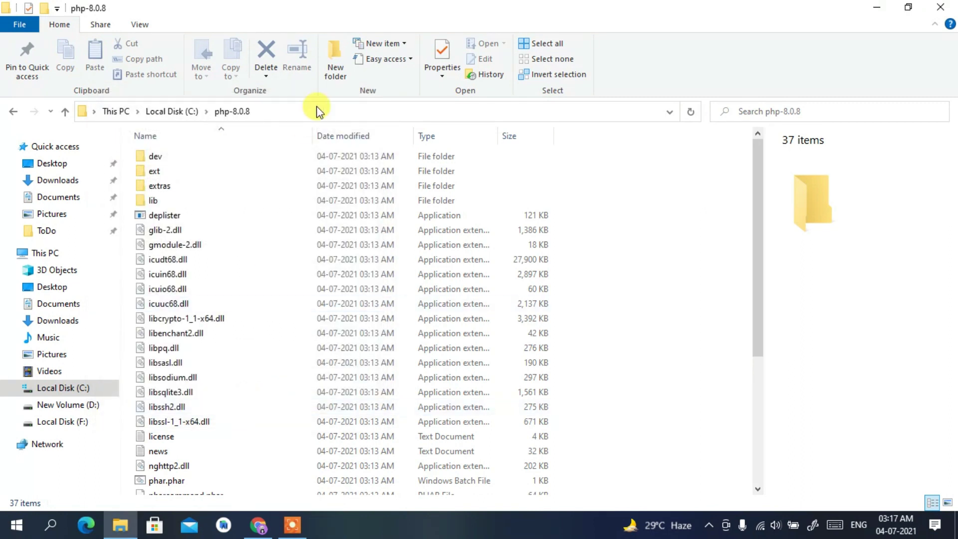
Open Command Prompt, run php -v to confirm PHP 8.0.8 (cli), then close it.
left_click(877, 7)
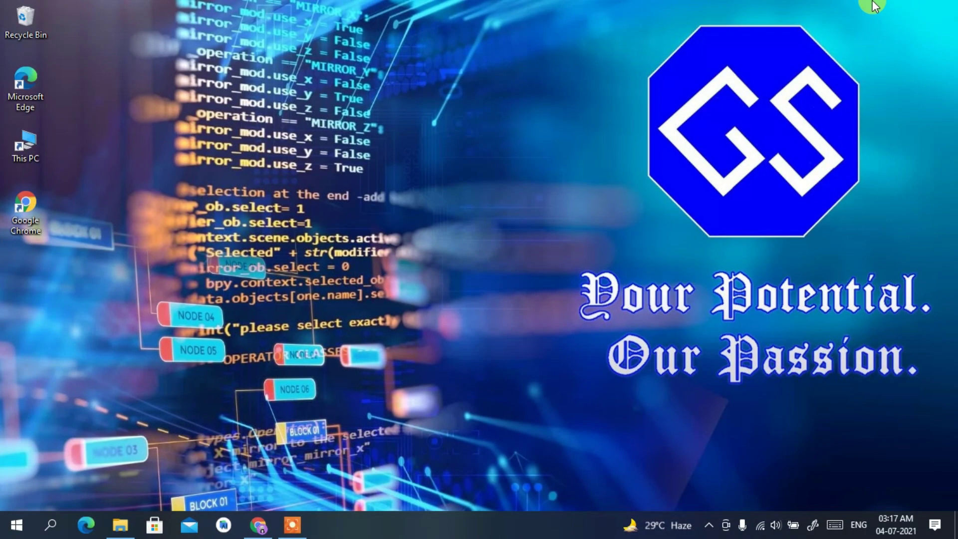
left_click(51, 526)
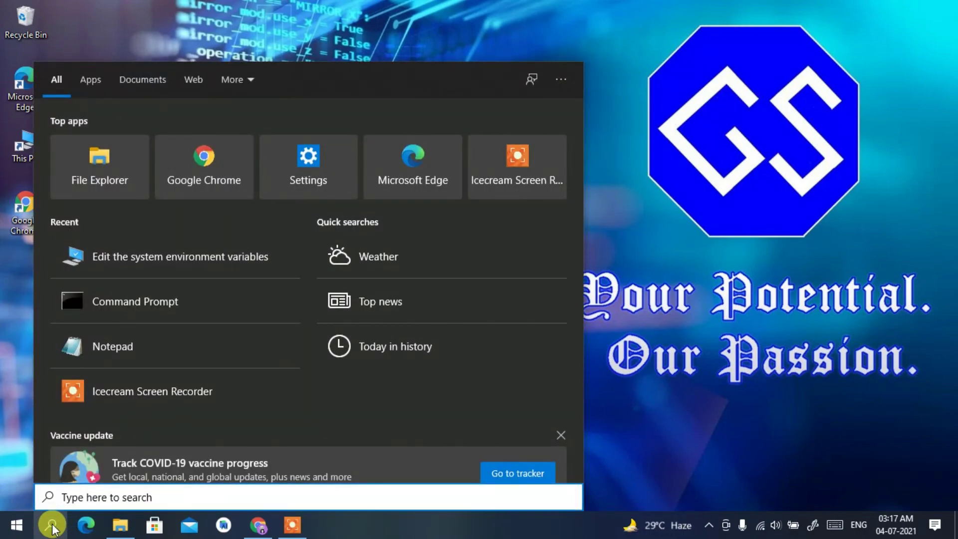
type("cmd")
key("Return")
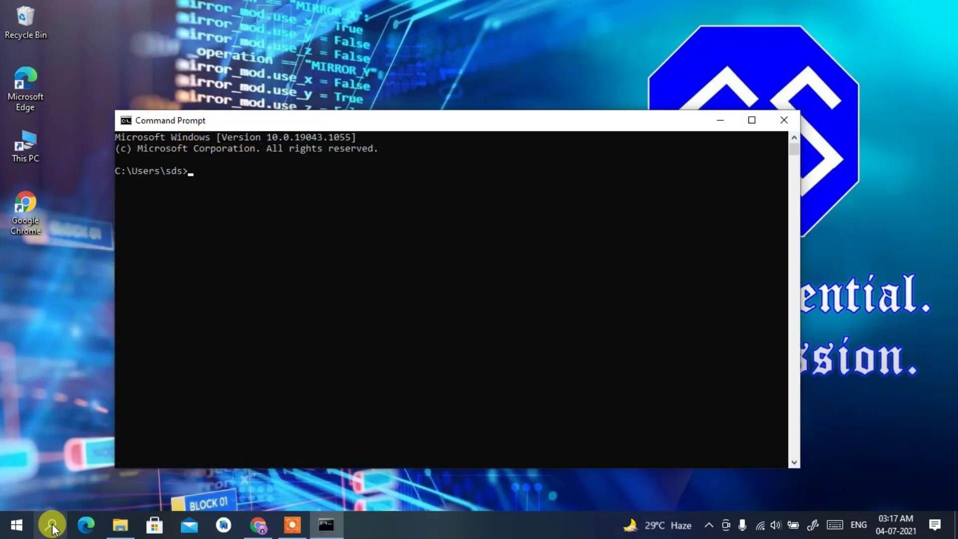
type("php -v")
key("Return")
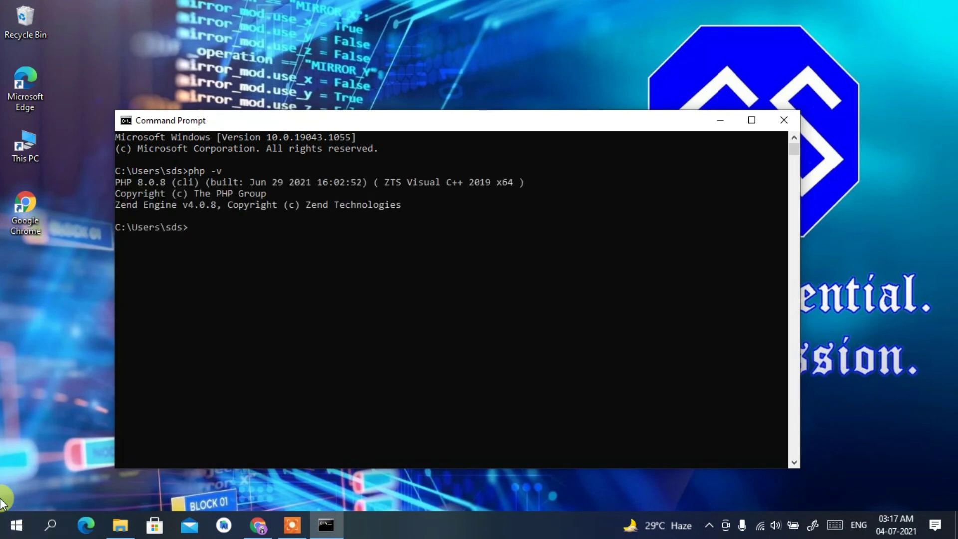
left_click_drag(116, 184, 245, 211)
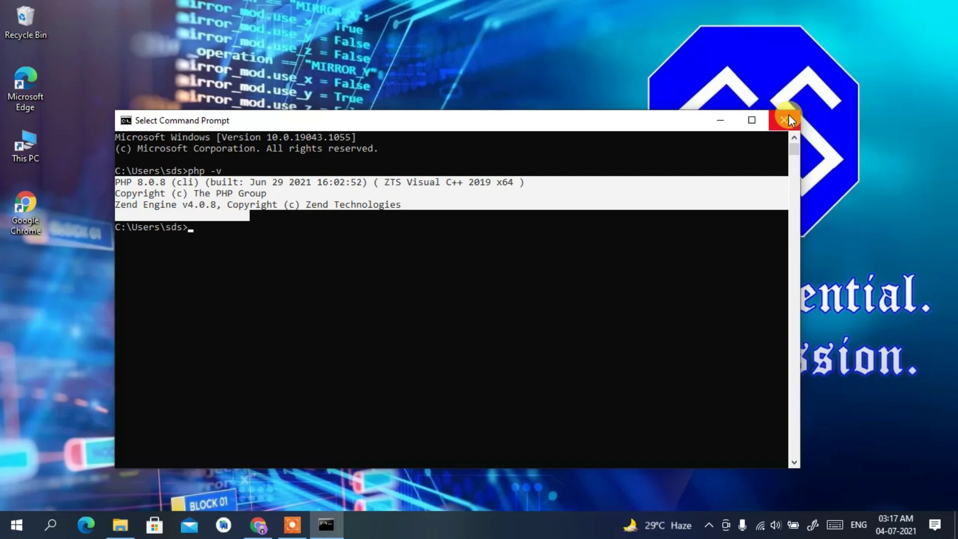
left_click(789, 117)
Create a desktop folder named php and move it beside the Recycle Bin.
right_click(351, 71)
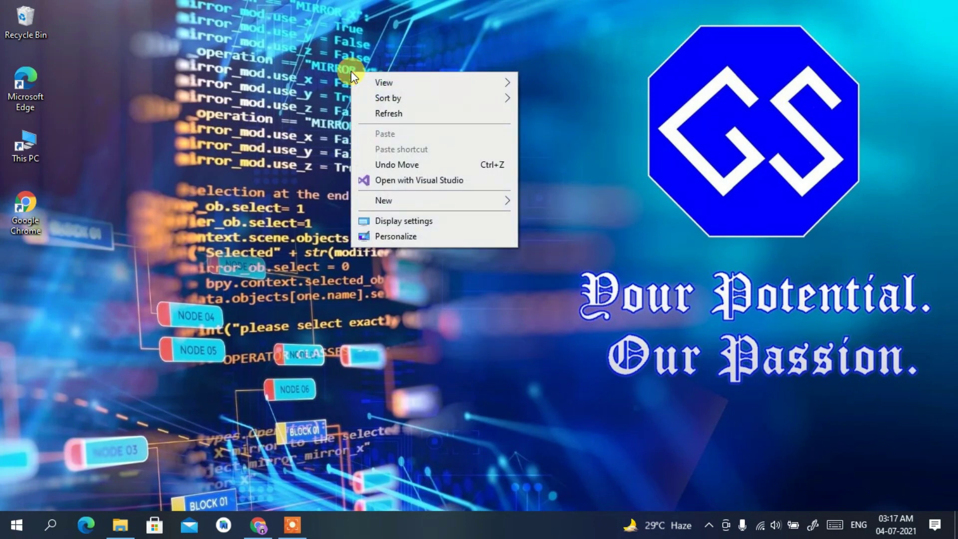
mouse_move(435, 205)
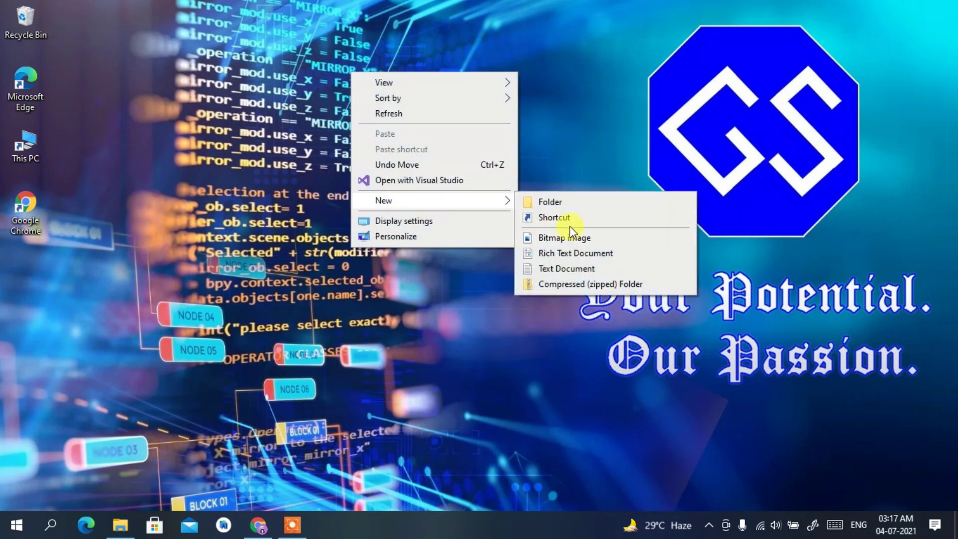
left_click(584, 205)
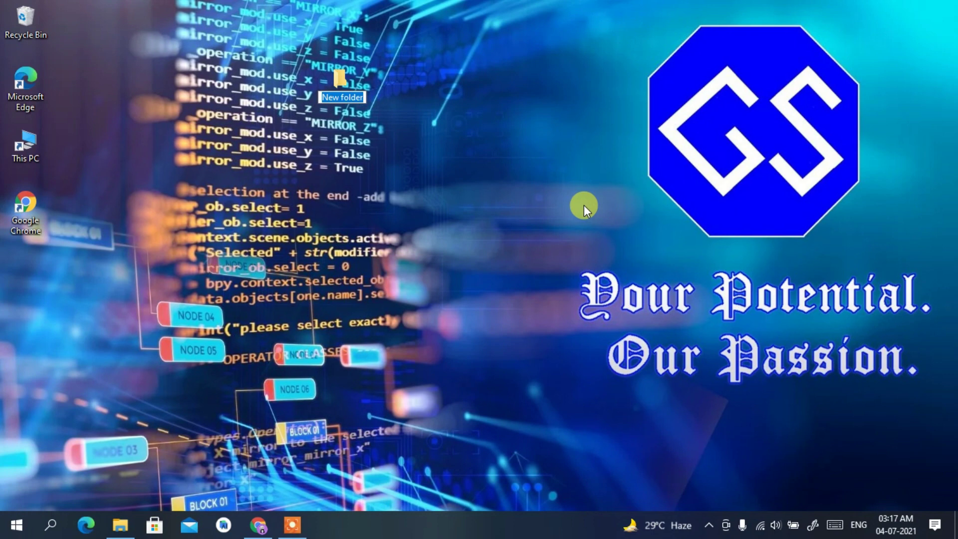
type("php")
key("Return")
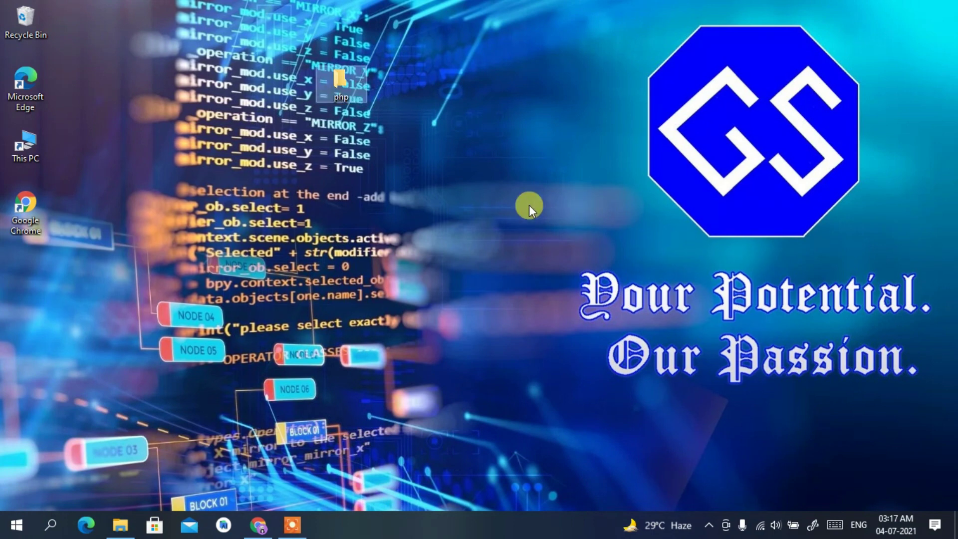
left_click_drag(344, 87, 83, 28)
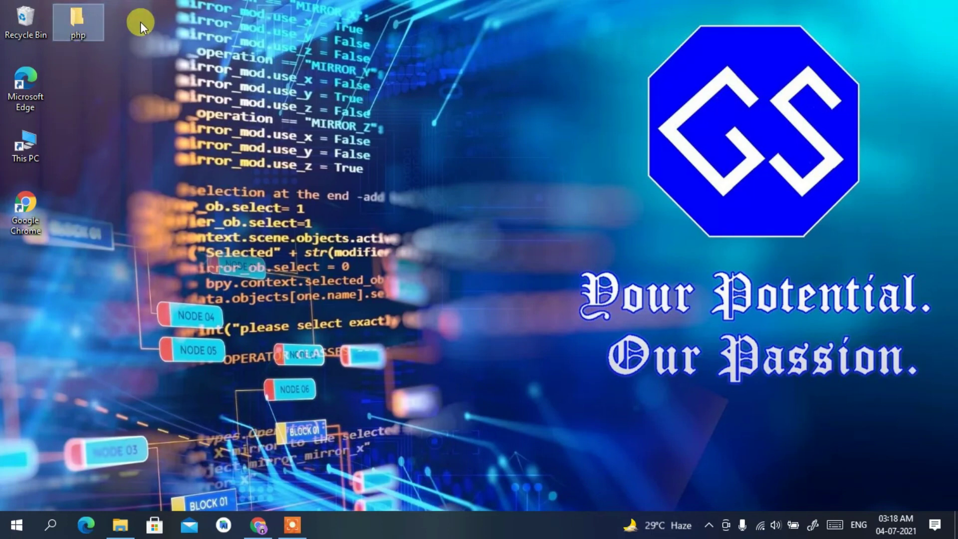
Create a New Text Document inside the php folder and open it in Notepad.
double_click(87, 19)
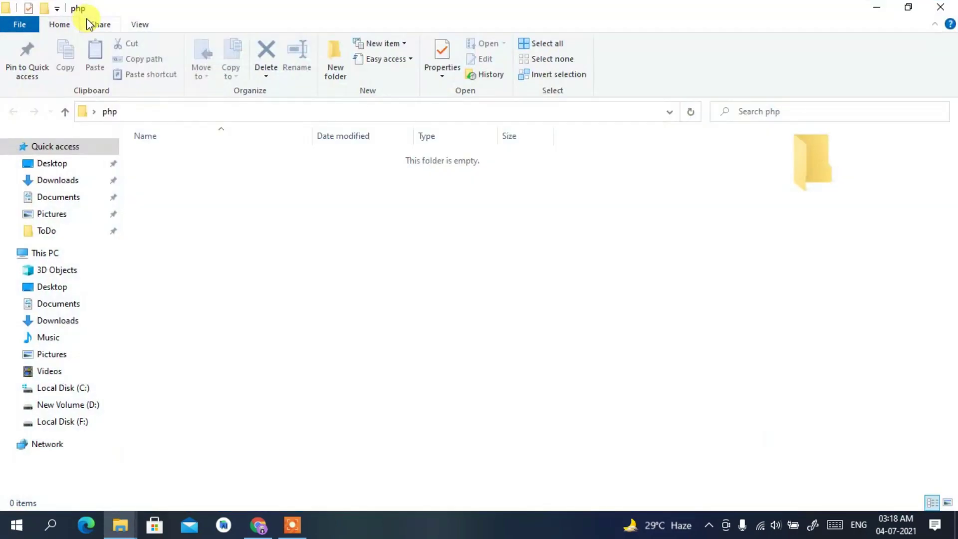
right_click(337, 213)
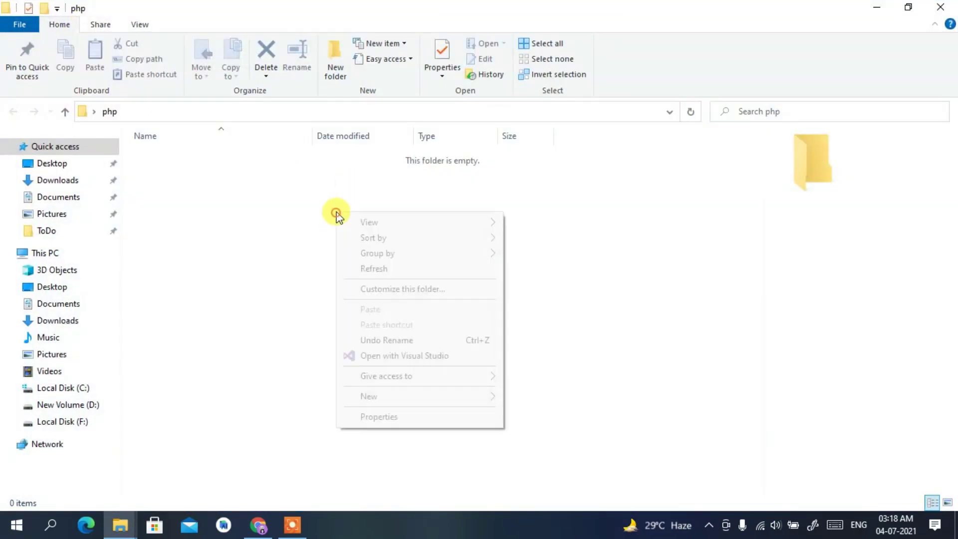
mouse_move(487, 395)
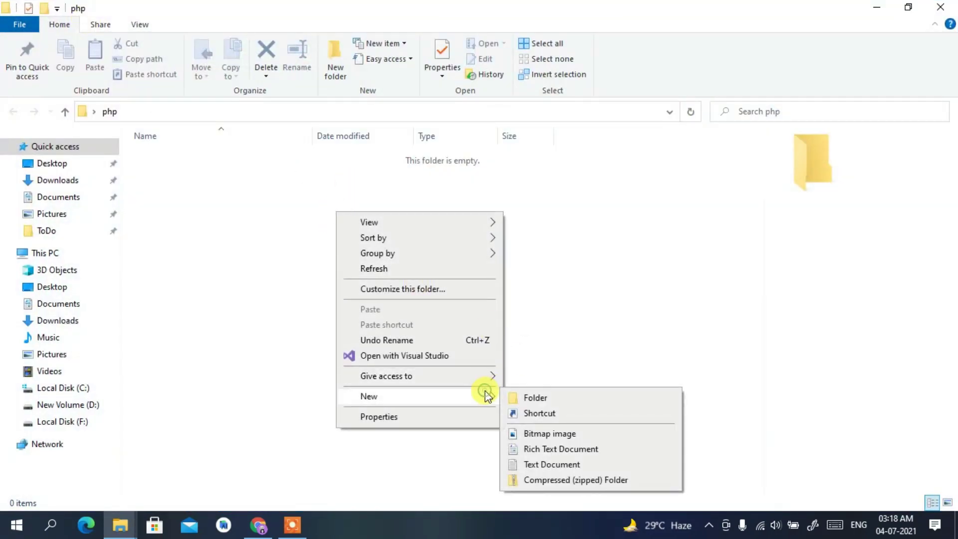
left_click(551, 465)
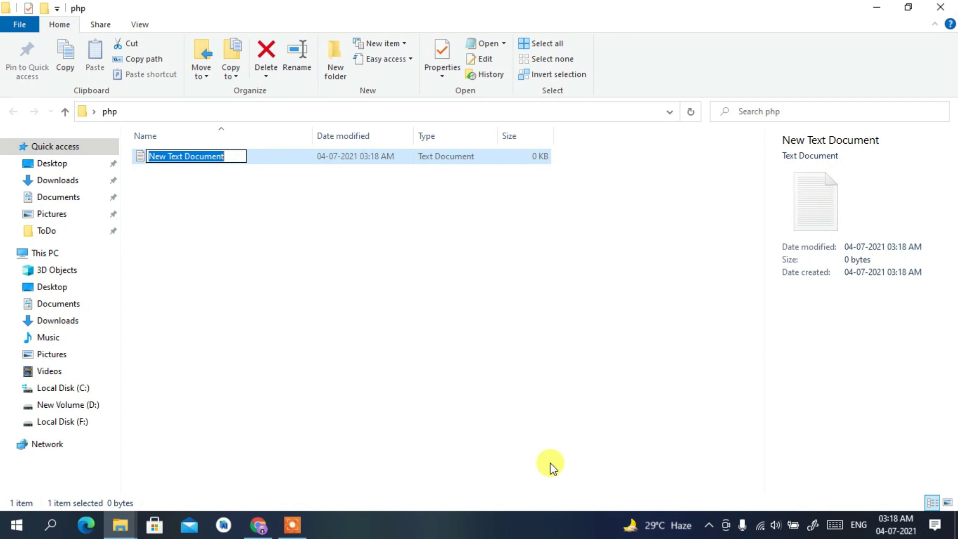
left_click(254, 158)
double_click(256, 159)
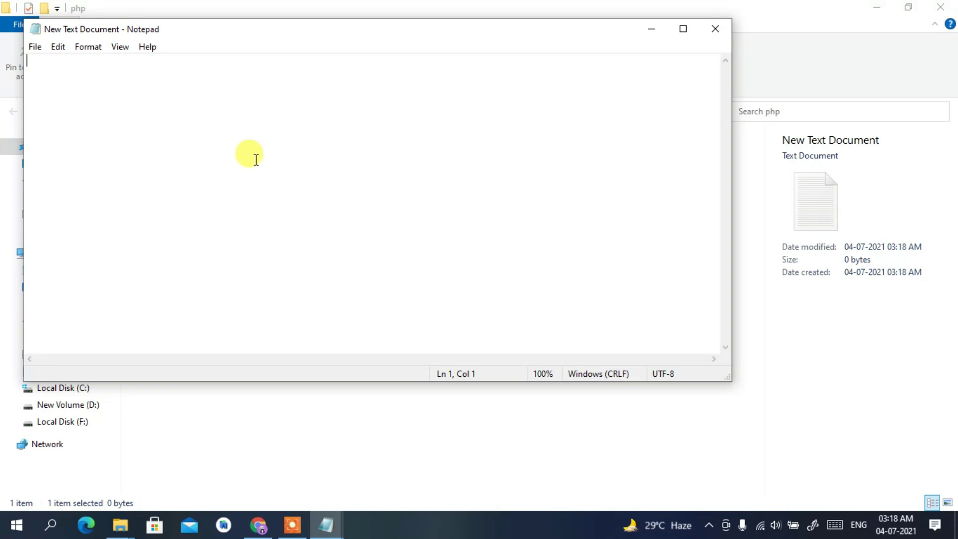
Write the script <?php echo "Hello World"; ?> across three lines in Notepad.
type("<?php")
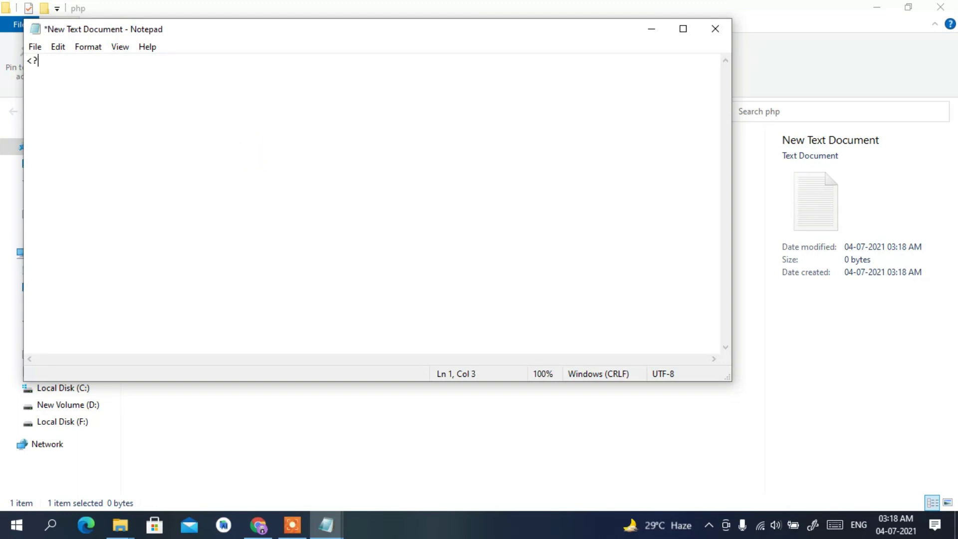
key("Return")
key("Return")
key("Return")
type("?>")
key("Up")
key("Up")
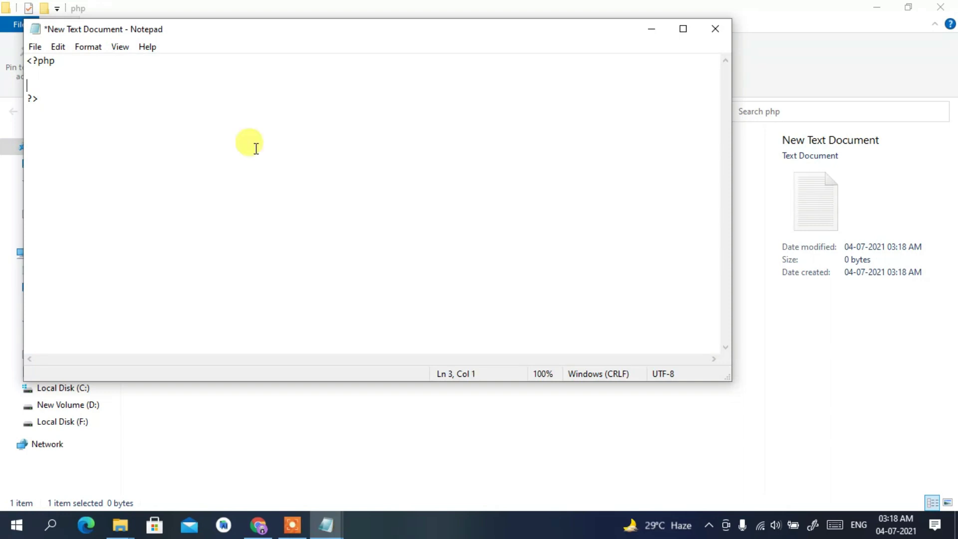
key("Return")
type("echo")
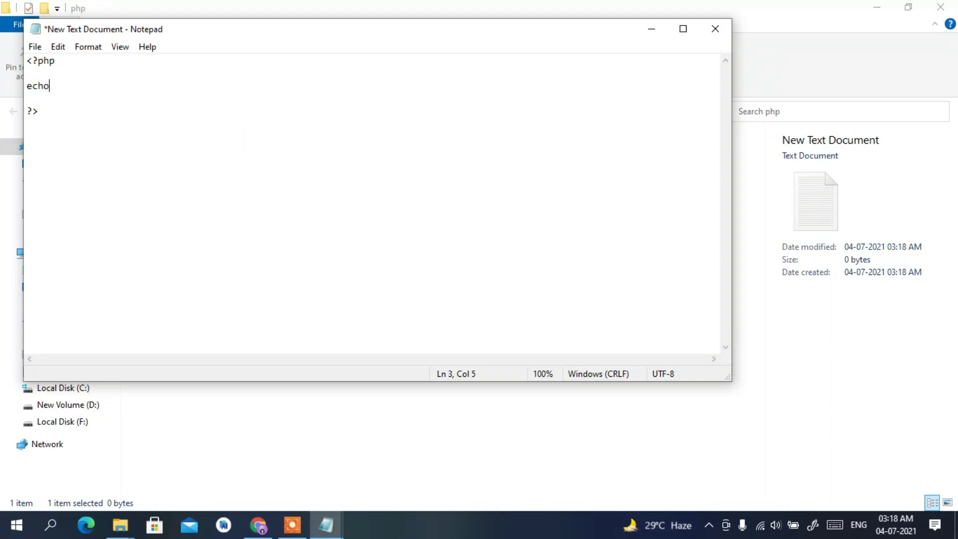
type(" \"\";")
key("Left")
key("Left")
type("\"")
key("BackSpace")
key("BackSpace")
type("\"Hello World")
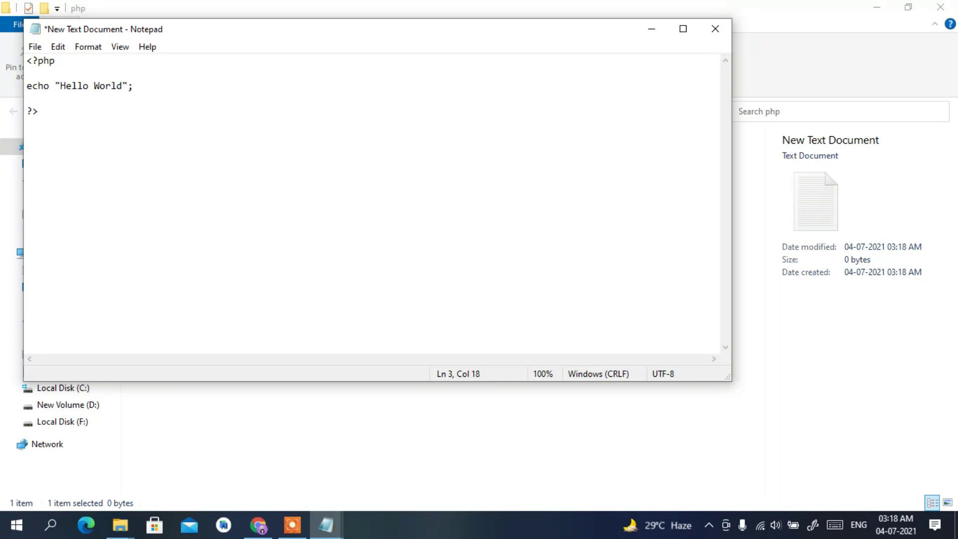
Save the Notepad script as prog.php with the All Files type in the php folder.
left_click(37, 49)
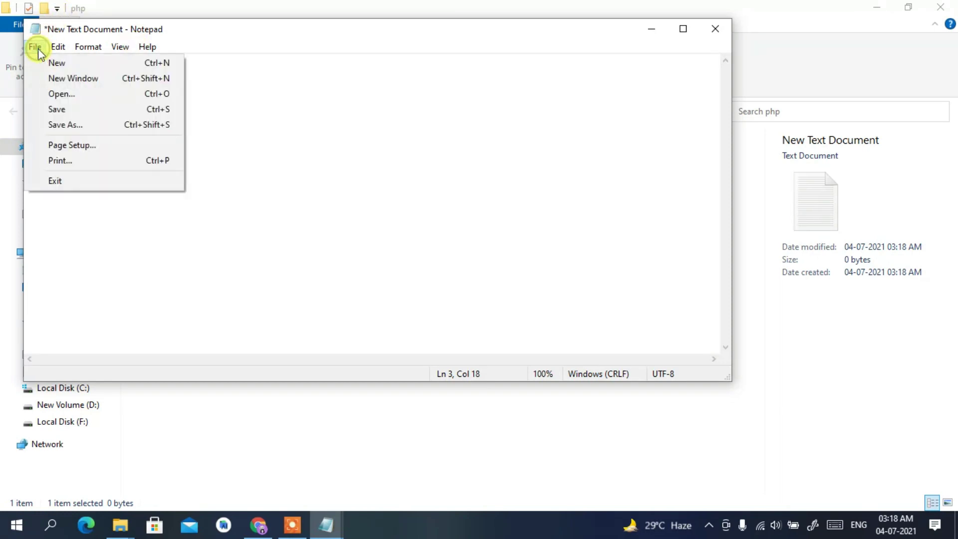
left_click(76, 124)
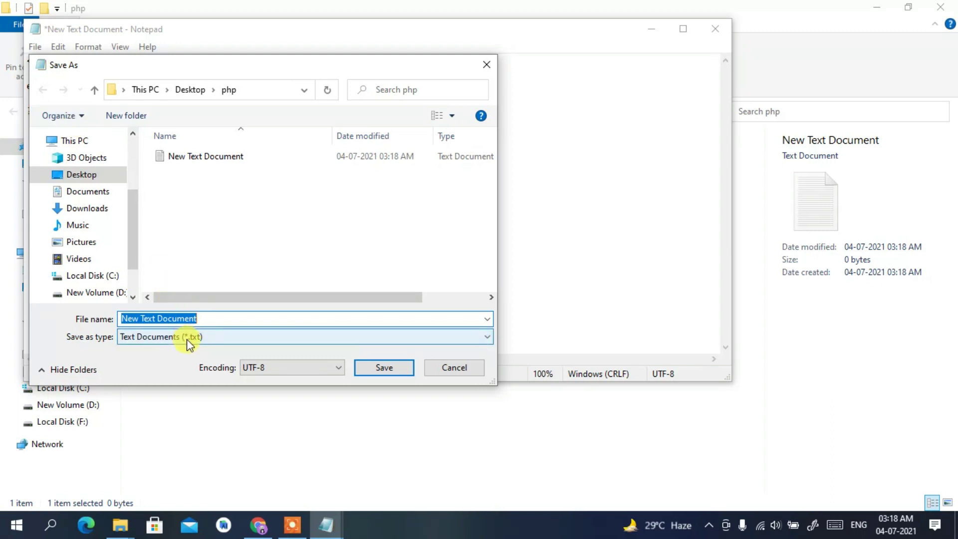
left_click(187, 339)
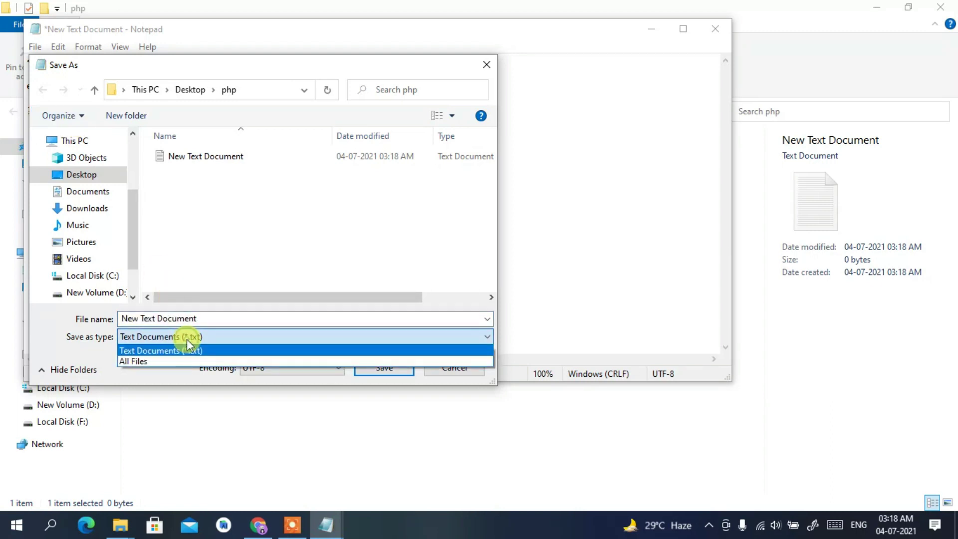
left_click(171, 361)
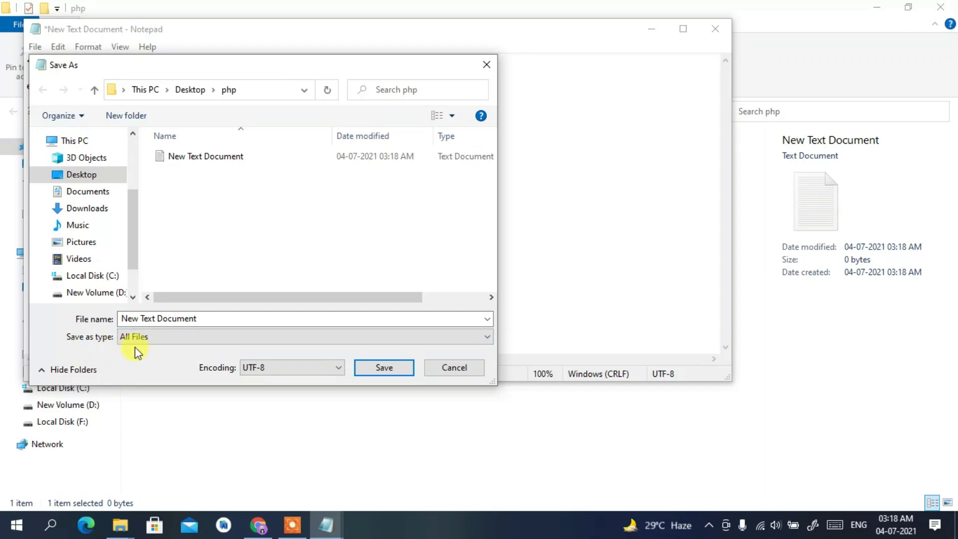
left_click(199, 317)
key("ctrl+a")
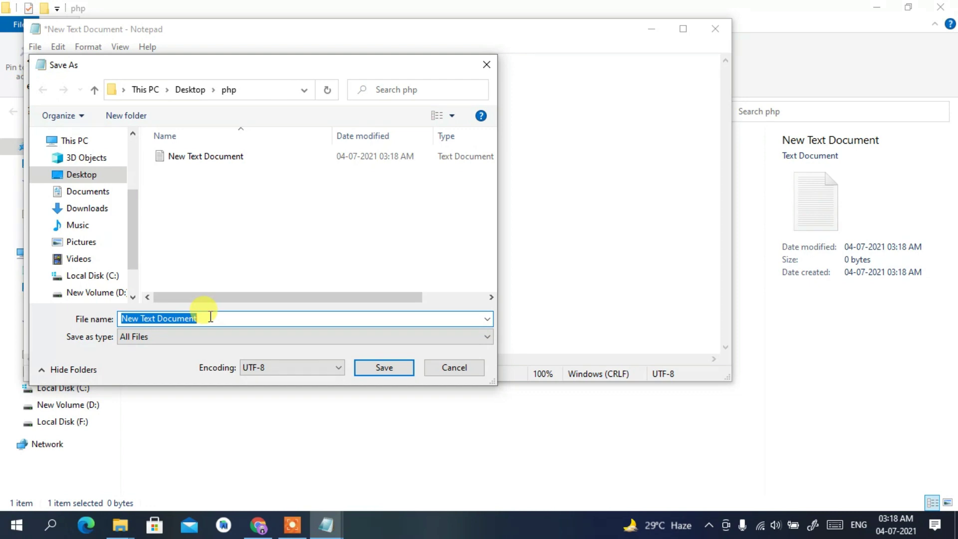
type("prog.php")
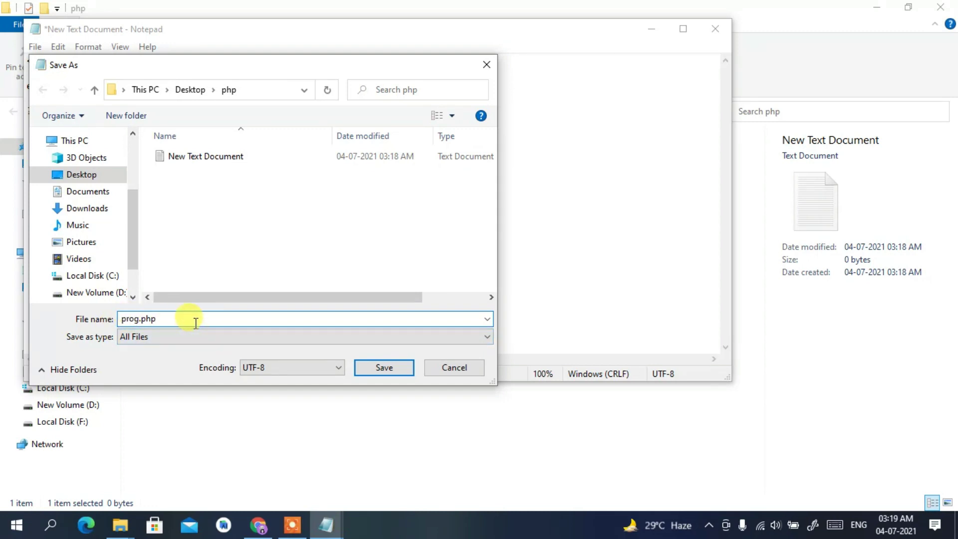
left_click(381, 371)
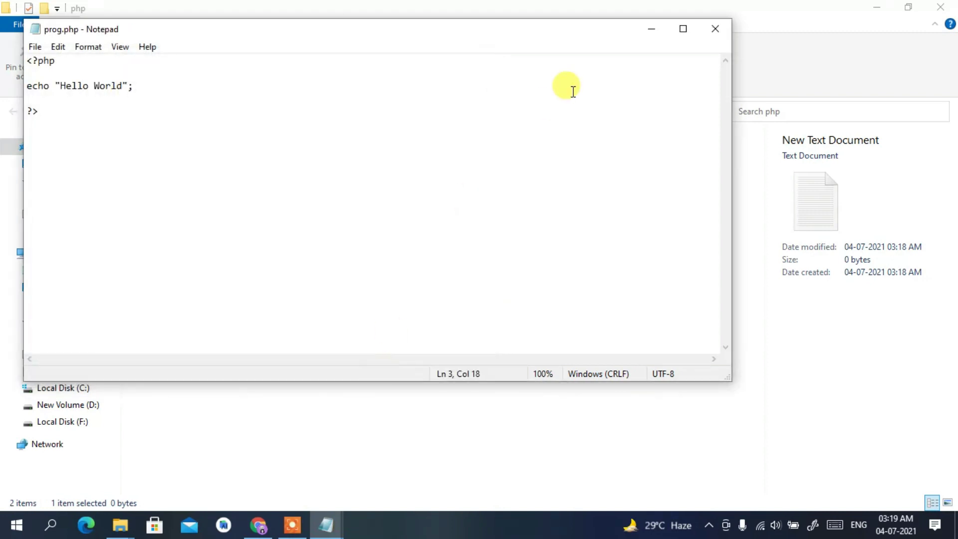
left_click(654, 33)
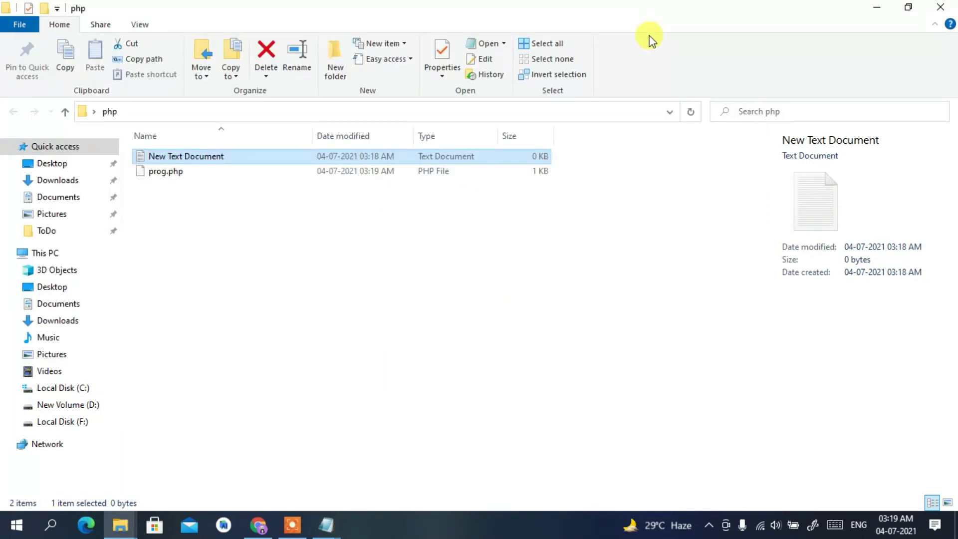
Delete the empty New Text Document so prog.php is the folder's only file.
left_click(334, 233)
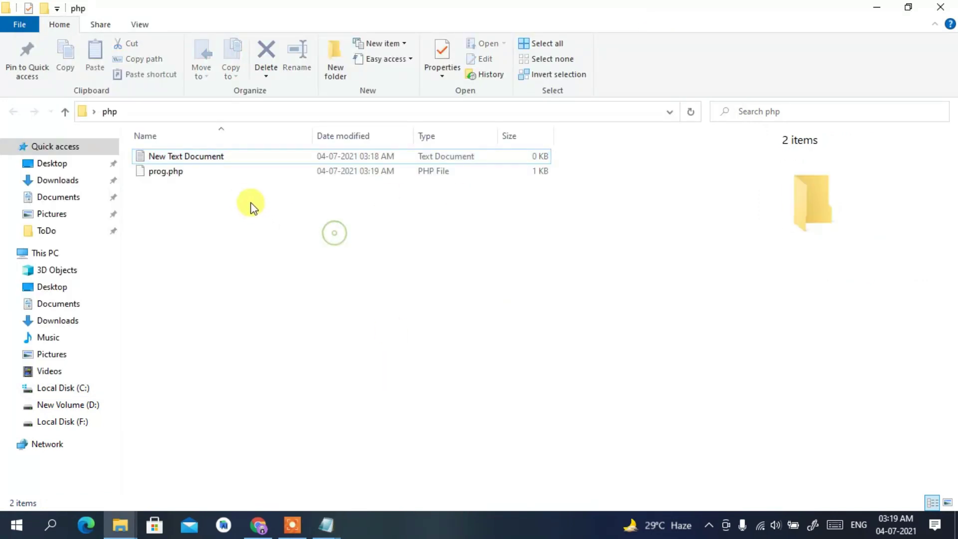
left_click(235, 179)
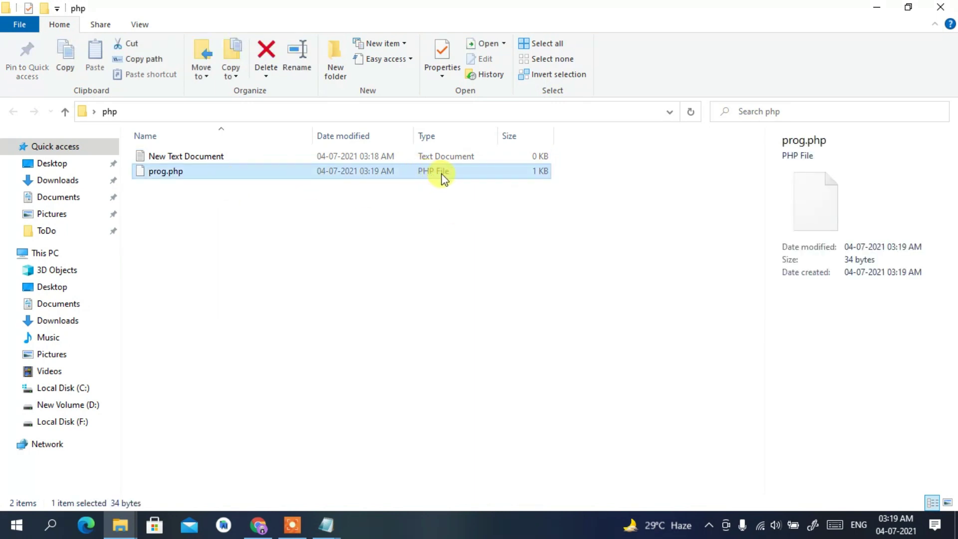
left_click(437, 157)
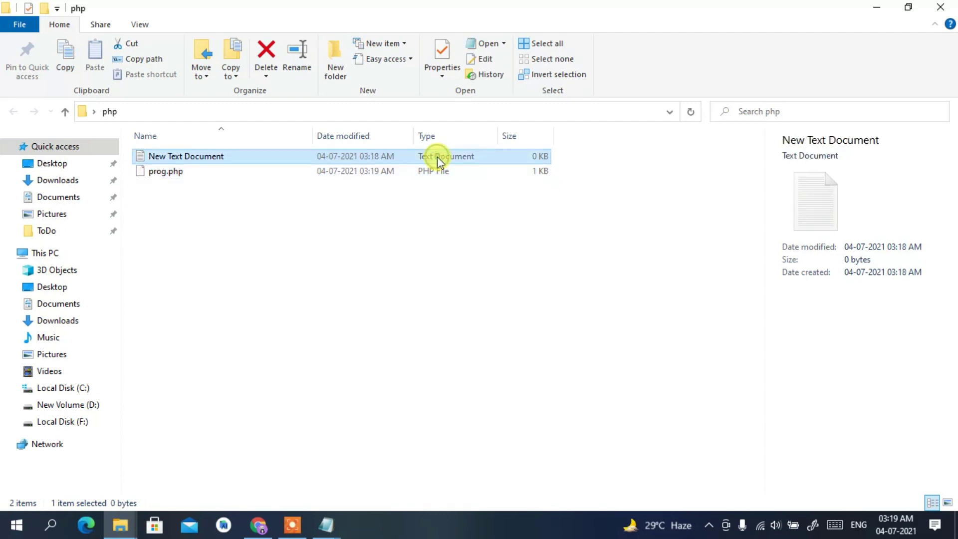
key("Delete")
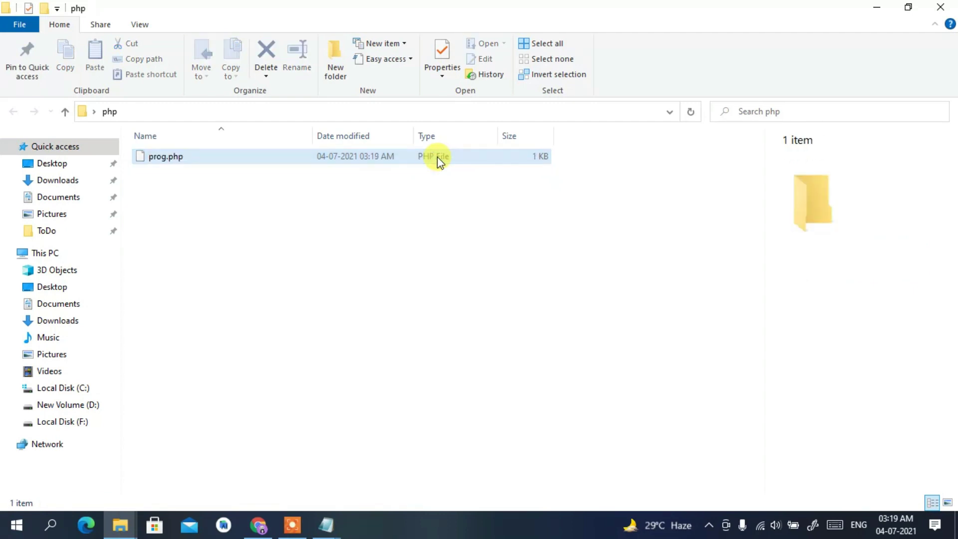
left_click(438, 156)
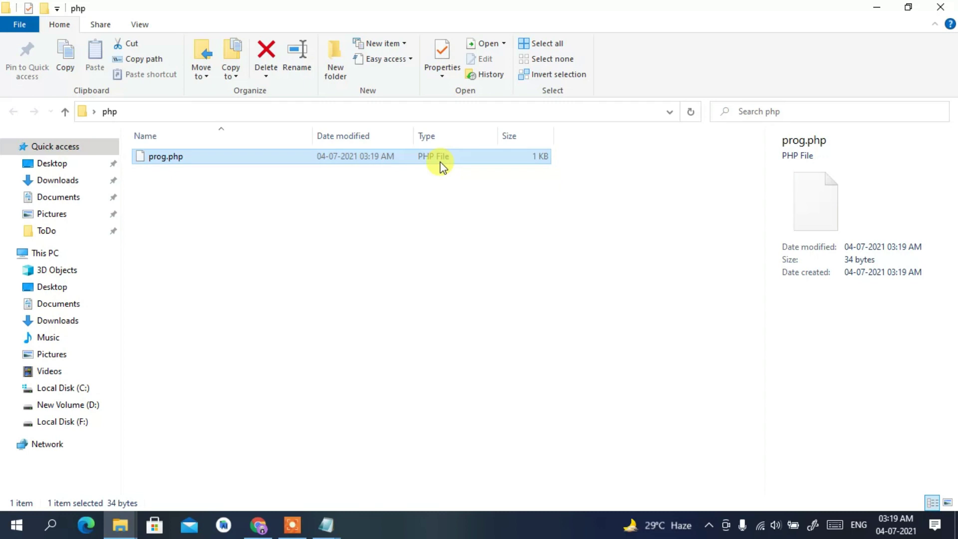
left_click(487, 114)
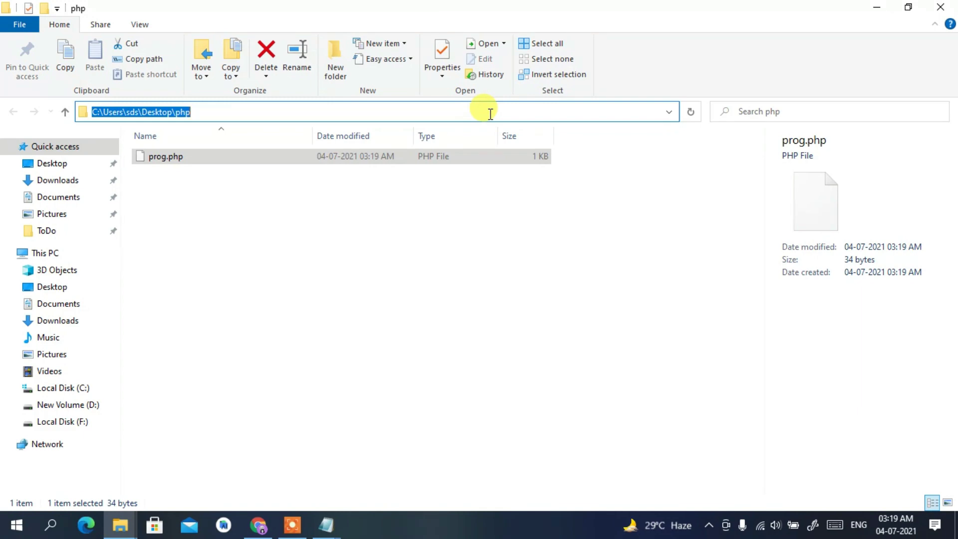
Open a Command Prompt in the php folder using cmd from the address bar.
type("cmd")
key("Return")
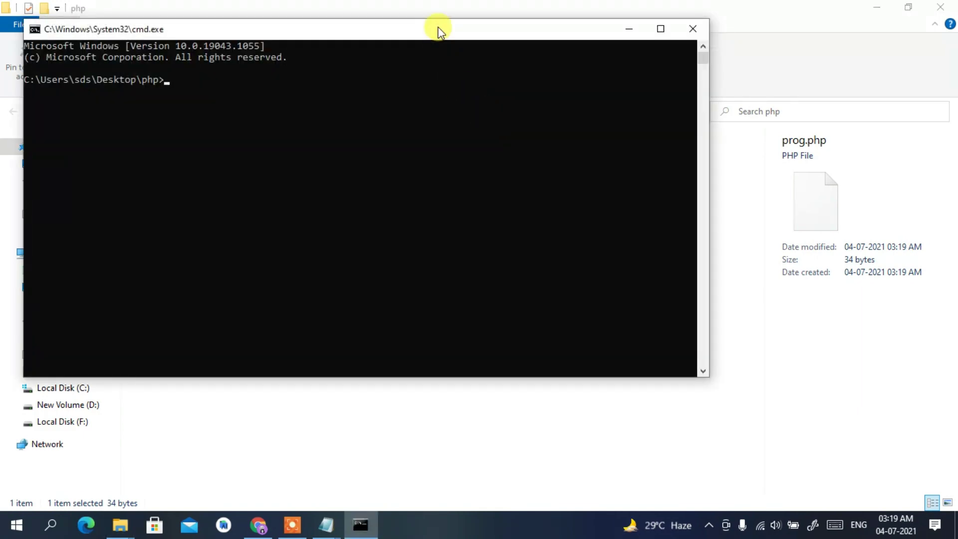
left_click_drag(438, 31, 506, 199)
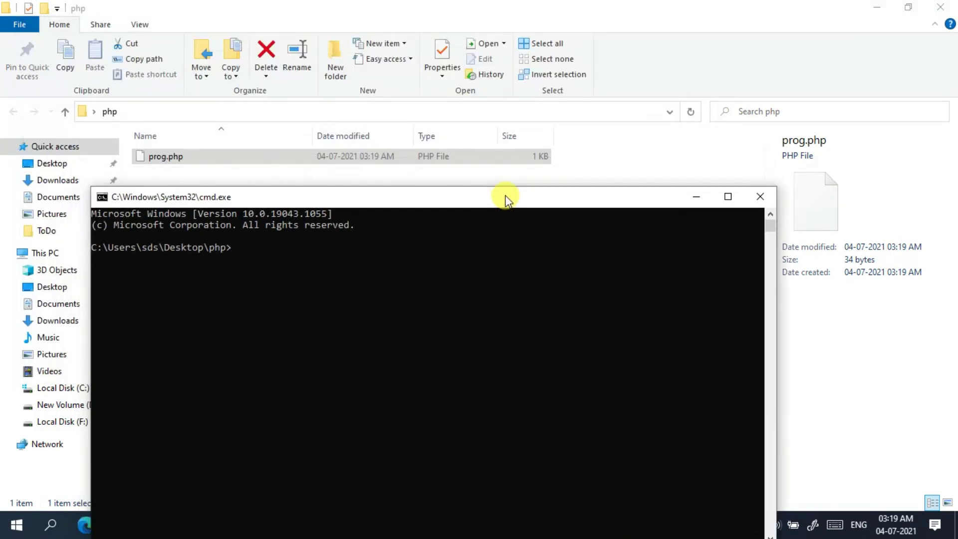
left_click_drag(247, 251, 177, 251)
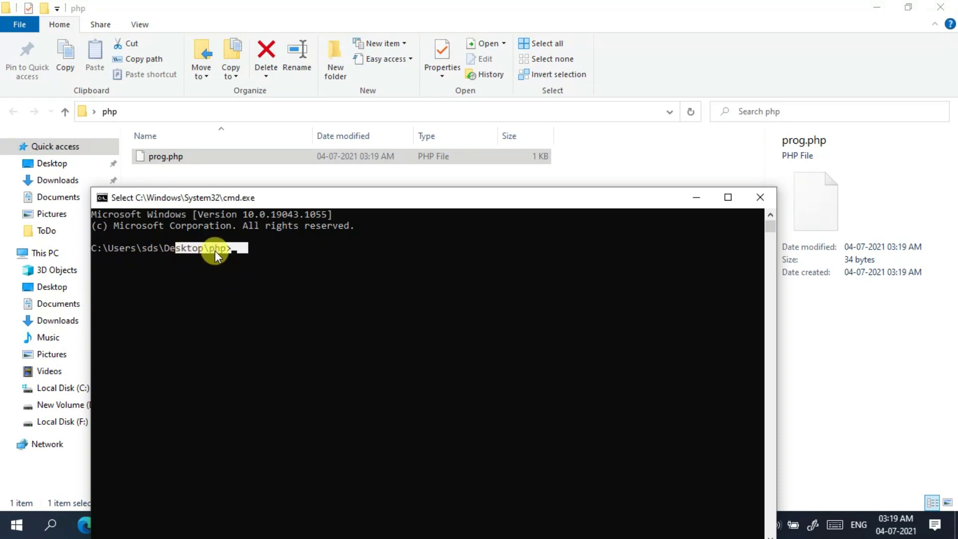
left_click(253, 250)
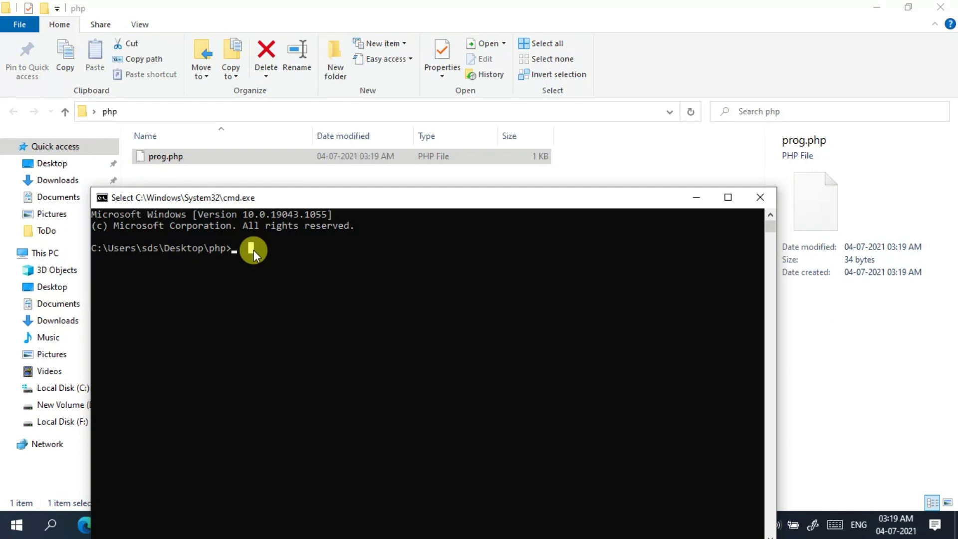
Run php prog.php in the console, printing Hello World.
type("php")
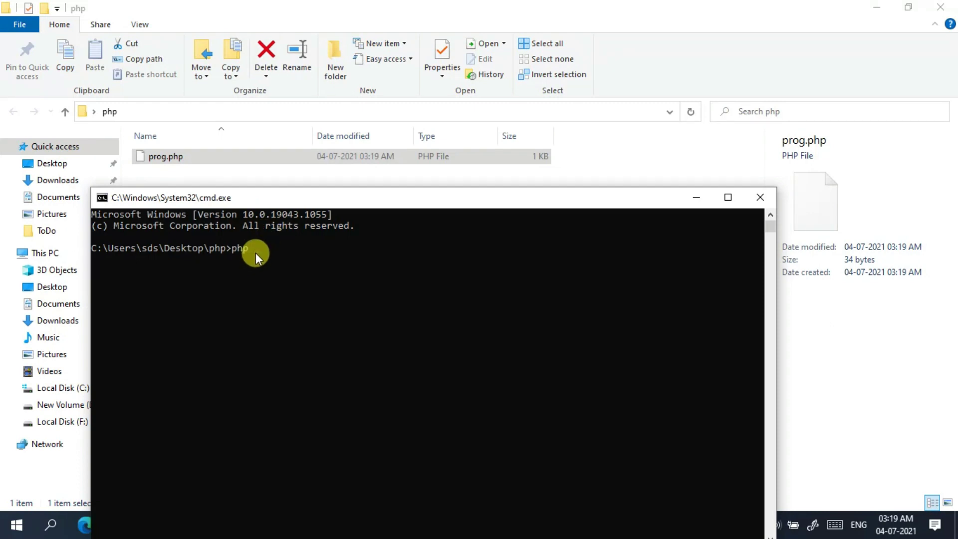
type(" prog.php")
left_click_drag(232, 250, 248, 248)
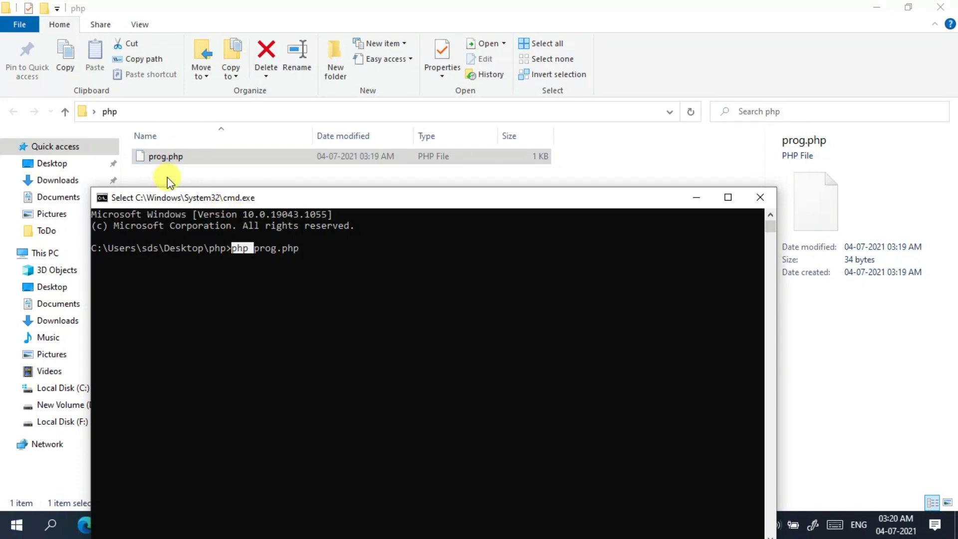
left_click(322, 252)
key("Return")
key("Return")
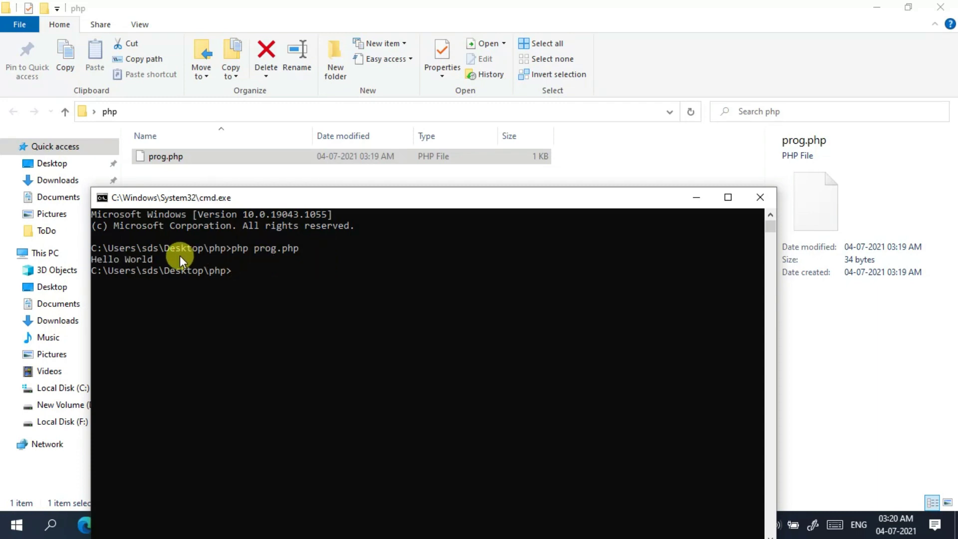
left_click_drag(169, 259, 77, 256)
left_click_drag(277, 201, 441, 91)
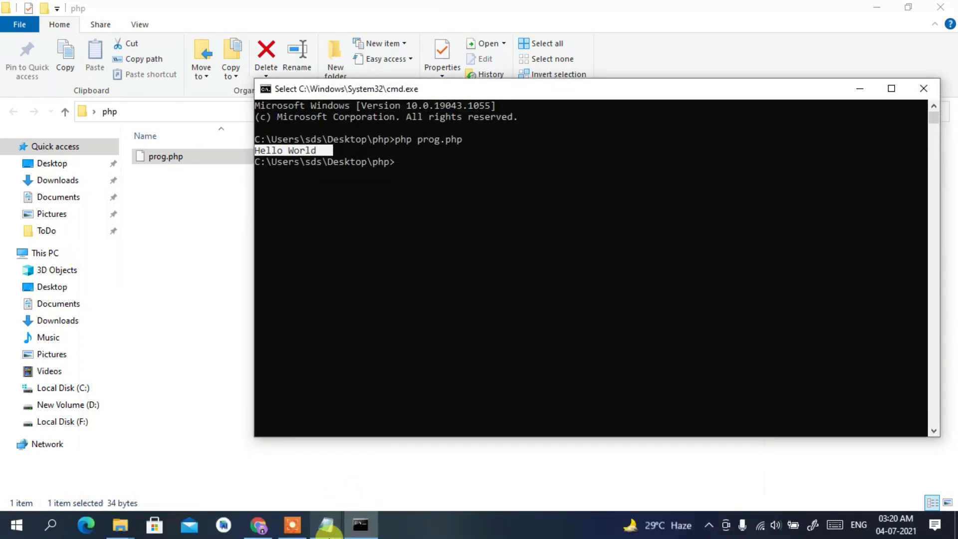
left_click(327, 527)
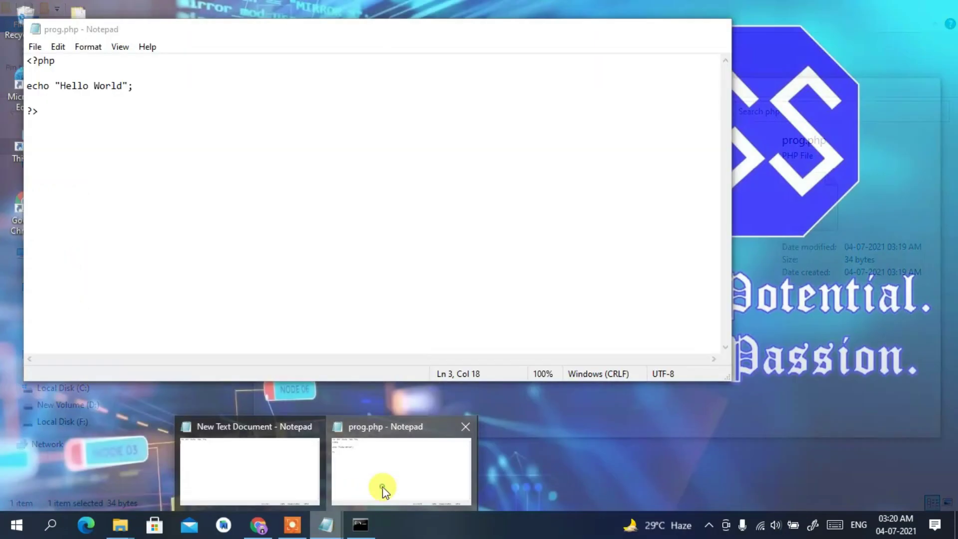
Compare the prog.php echo line in Notepad with the console's Hello World output.
left_click(385, 489)
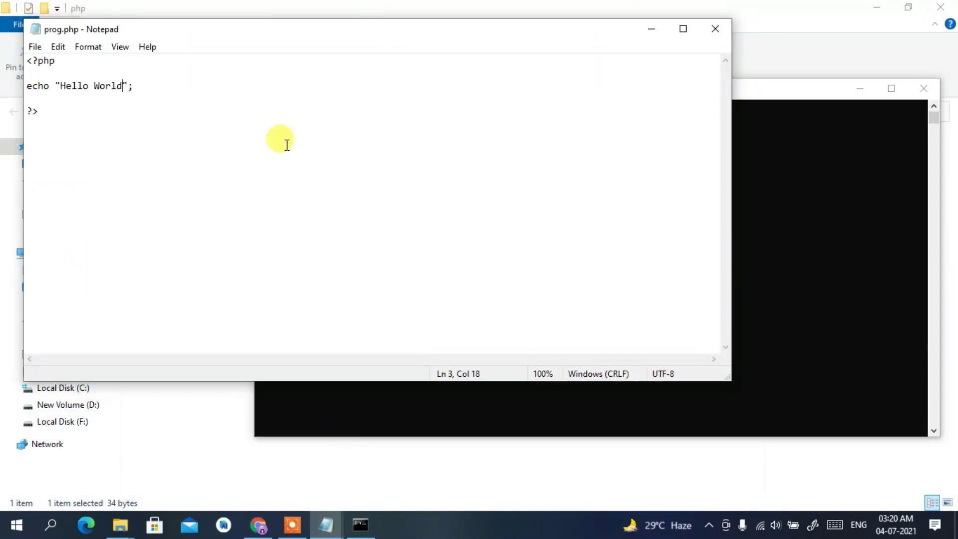
left_click_drag(144, 90, 8, 86)
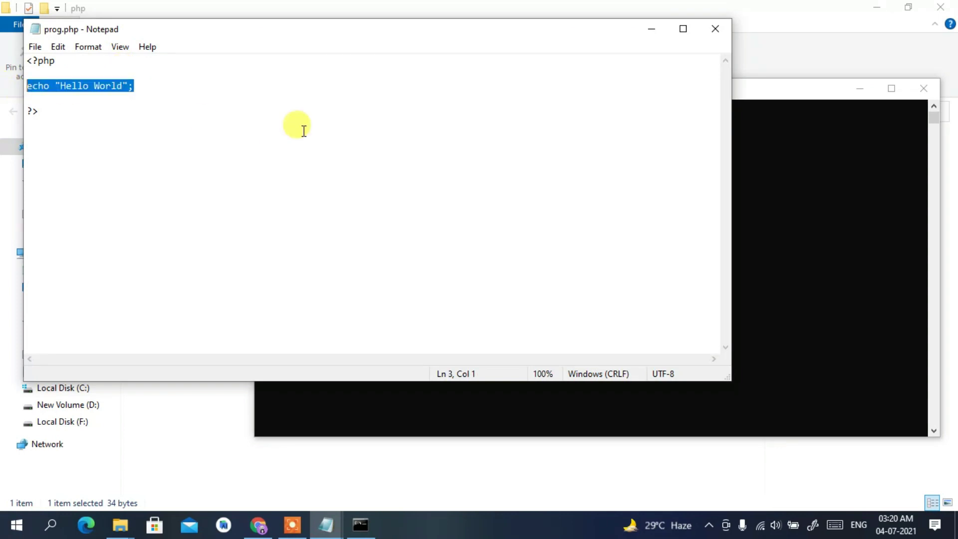
left_click(804, 147)
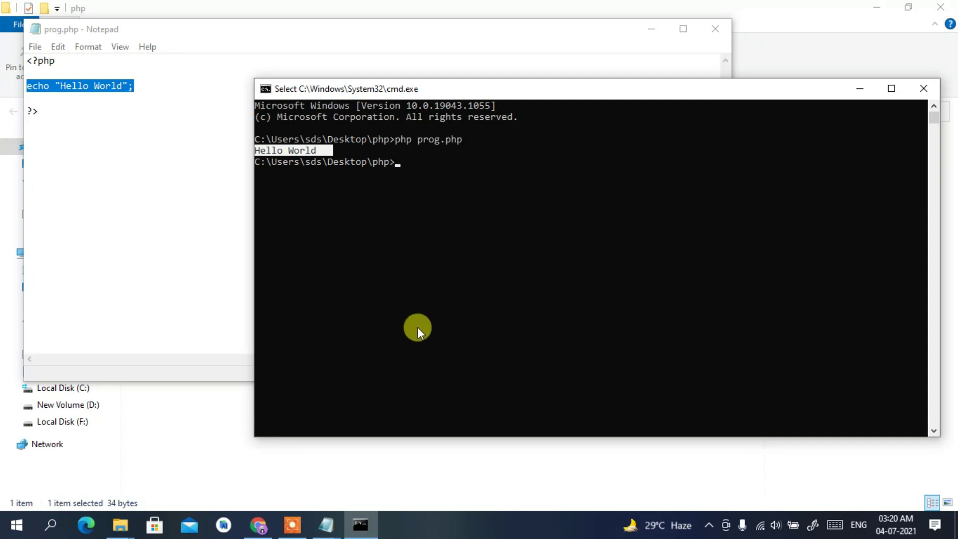
left_click(258, 526)
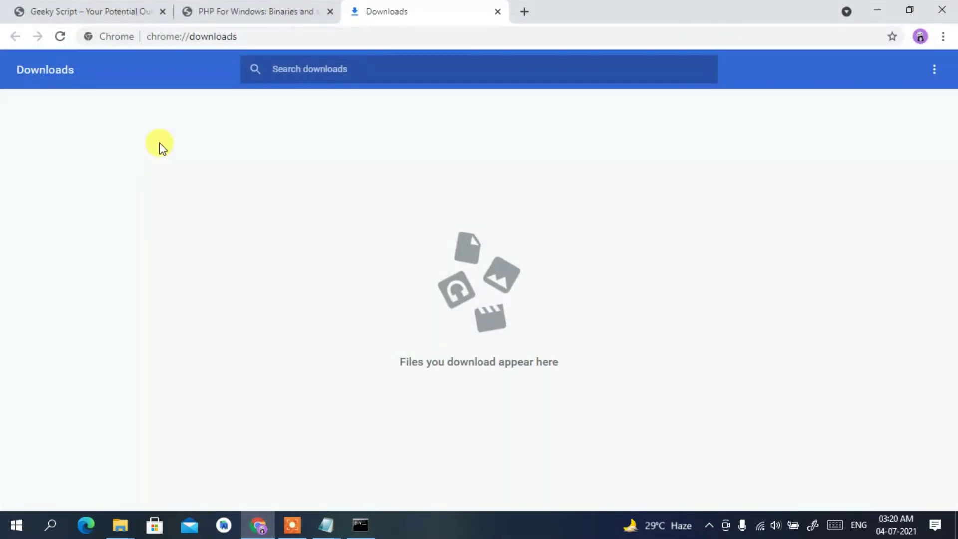
left_click(93, 9)
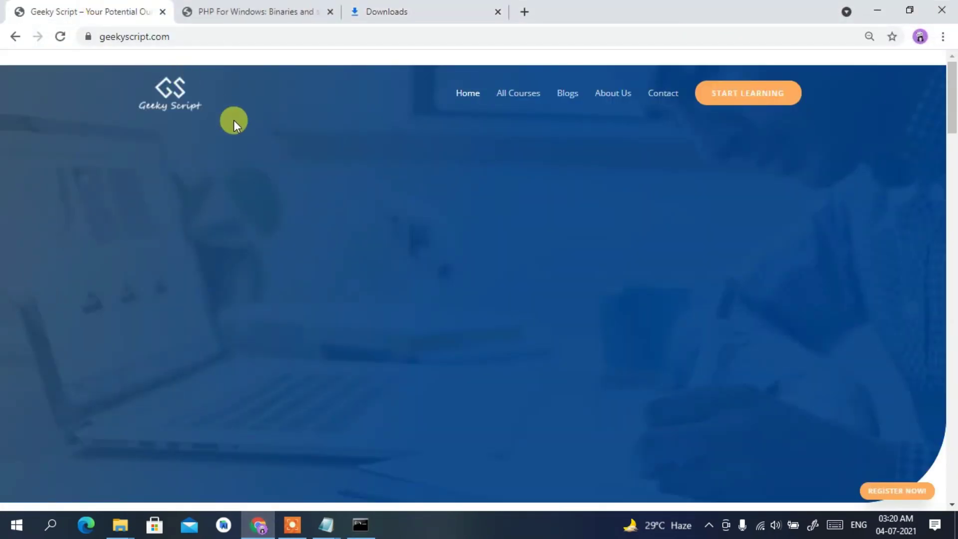
left_click_drag(954, 80, 955, 272)
left_click(880, 10)
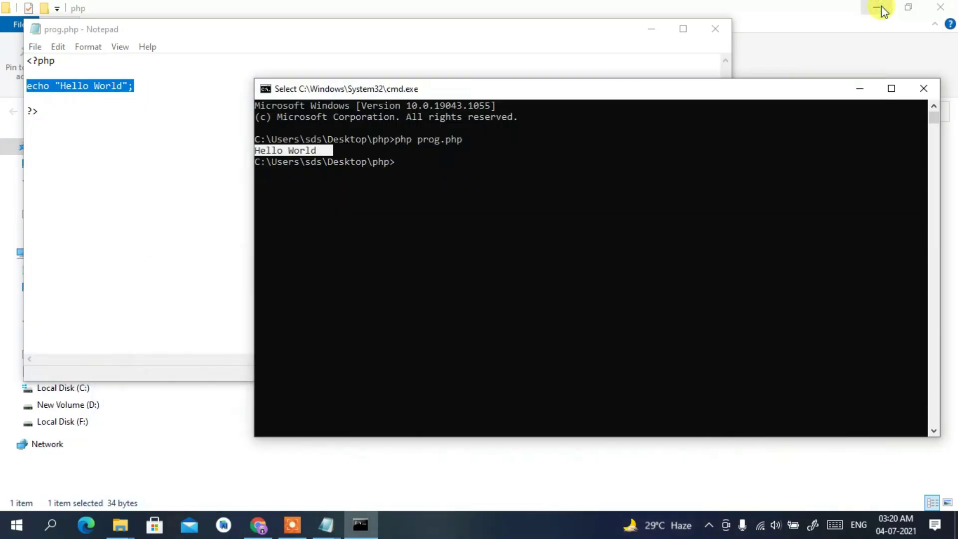